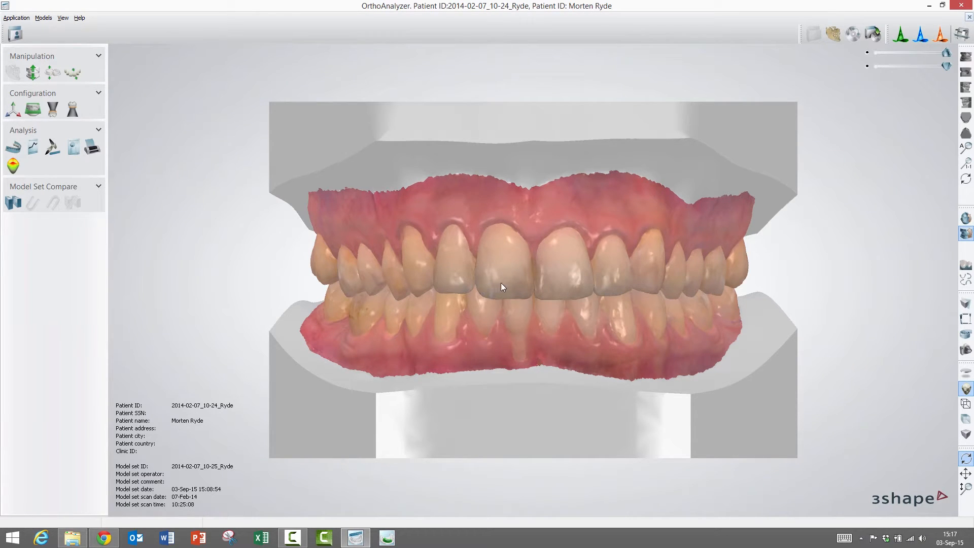
Start virtual articulation on the model set and switch to adjusting its static occlusion.
{"action": "left_click", "coordinate": [967, 322]}
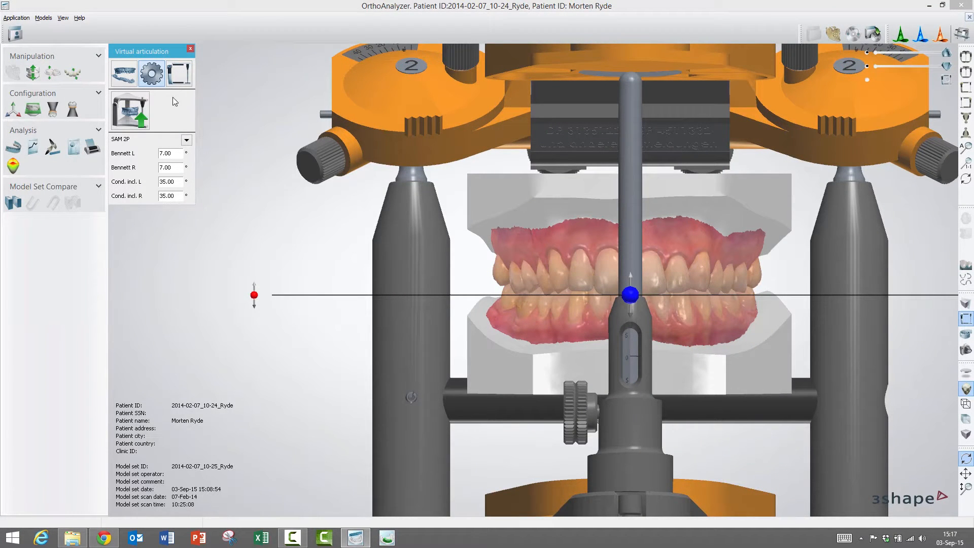
{"action": "scroll", "coordinate": [249, 140], "scroll_direction": "down", "scroll_amount": 5}
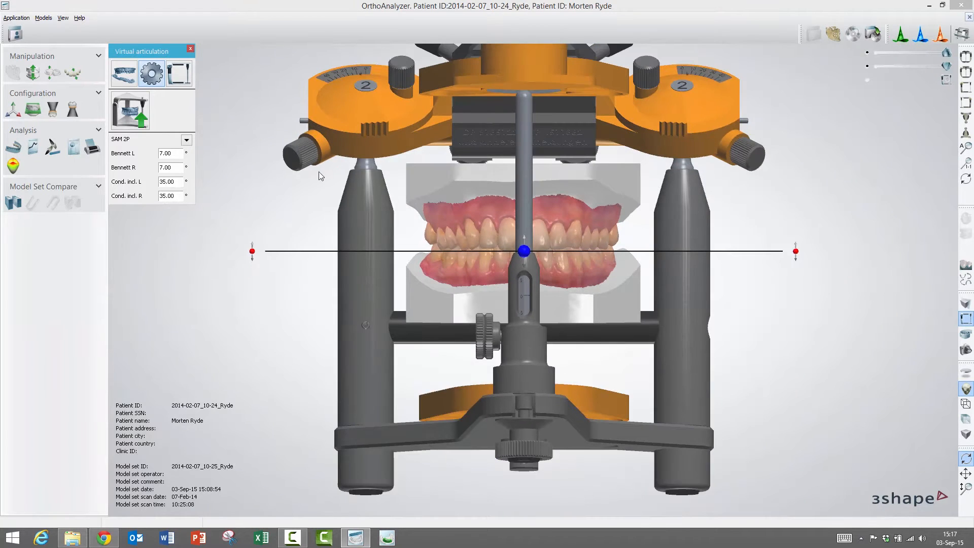
{"action": "left_click", "coordinate": [130, 77]}
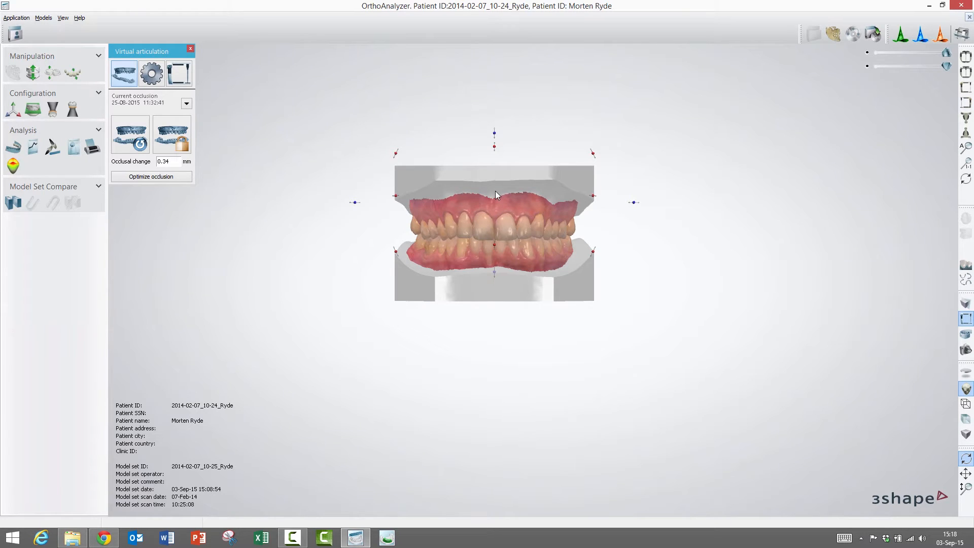
Lower the bottom jaw to an occlusal change of about 1.03 mm and reset it to the current static occlusion.
{"action": "left_click", "coordinate": [495, 266]}
{"action": "scroll", "coordinate": [498, 282], "scroll_direction": "up", "scroll_amount": 5}
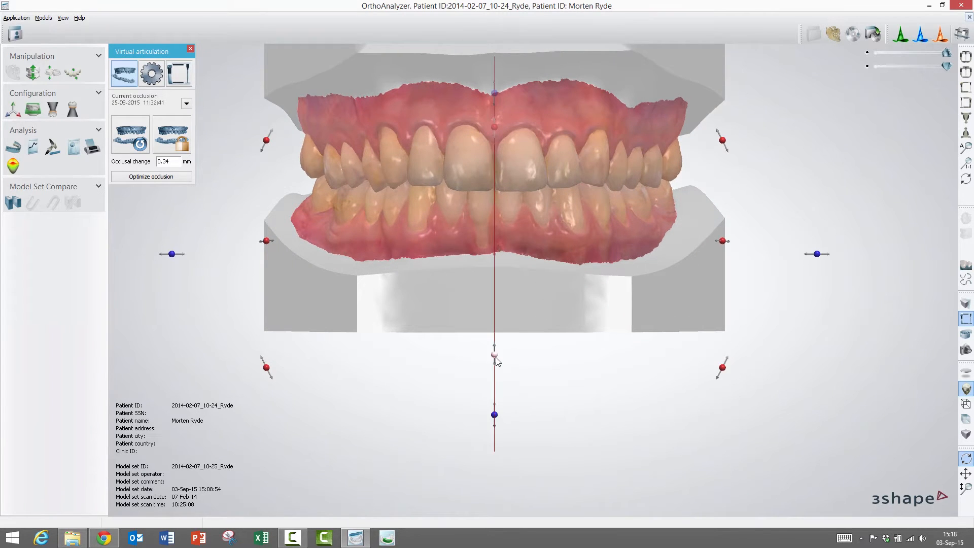
{"action": "mouse_move", "coordinate": [496, 357]}
{"action": "left_mouse_down"}
{"action": "mouse_move", "coordinate": [499, 368]}
{"action": "mouse_move", "coordinate": [500, 348]}
{"action": "mouse_move", "coordinate": [498, 387]}
{"action": "mouse_move", "coordinate": [499, 374]}
{"action": "left_mouse_up"}
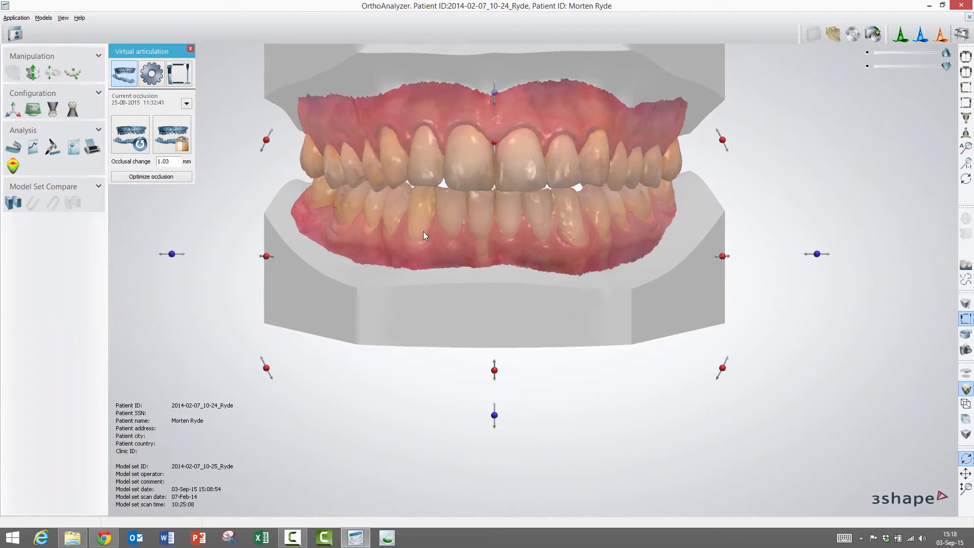
{"action": "left_click", "coordinate": [140, 145]}
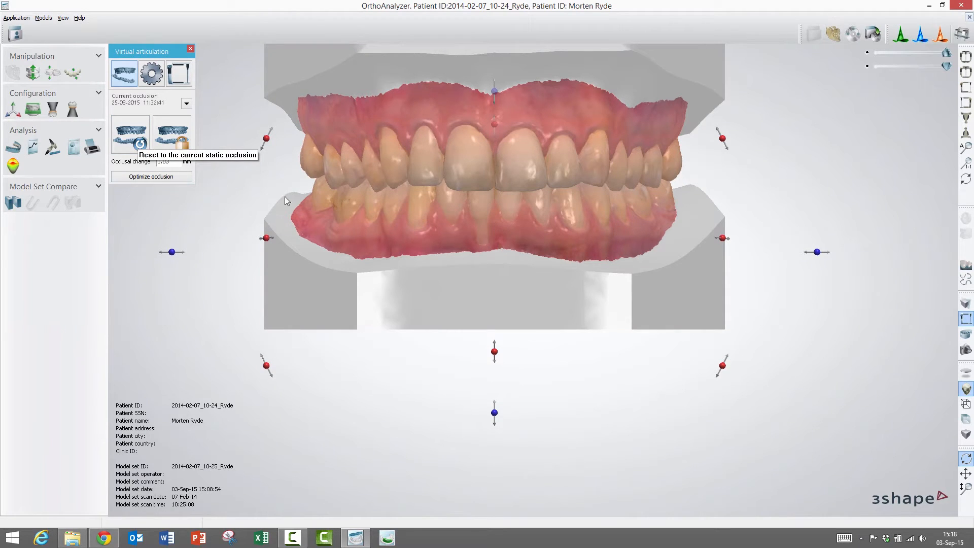
Lower the bottom jaw slightly and set the occlusal change to 0.67 mm.
{"action": "left_click_drag", "start_coordinate": [494, 352], "coordinate": [493, 359]}
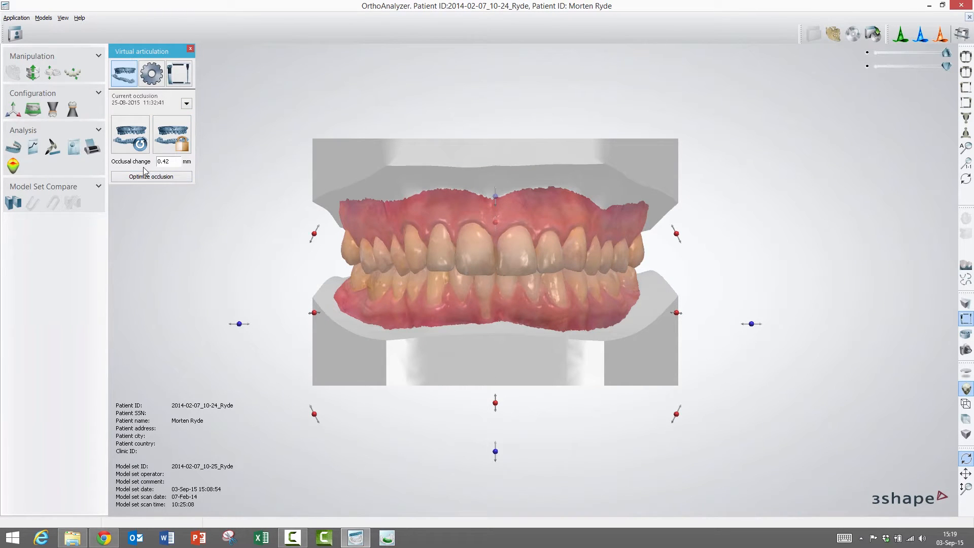
{"action": "left_click", "coordinate": [174, 162]}
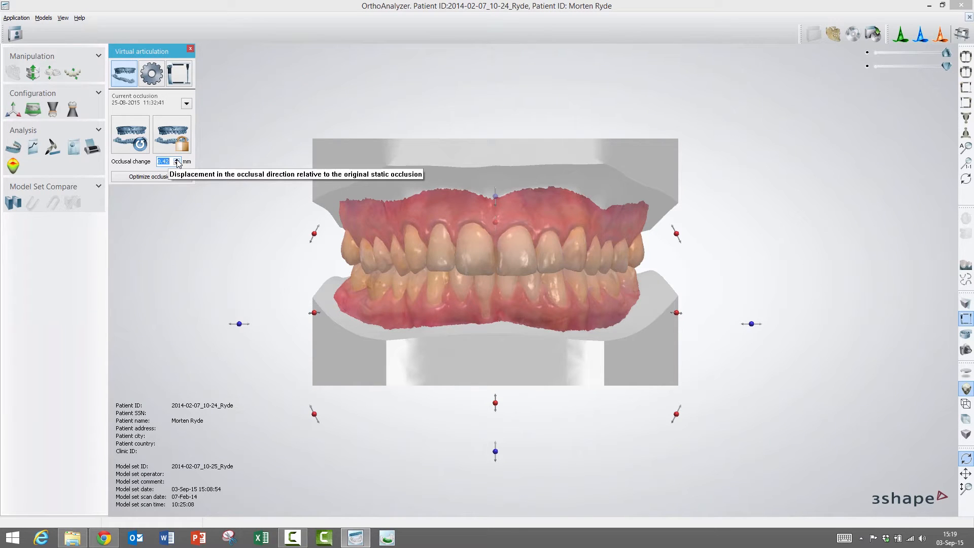
{"action": "left_click", "coordinate": [177, 159]}
{"action": "left_click", "coordinate": [176, 159]}
{"action": "left_click", "coordinate": [177, 159]}
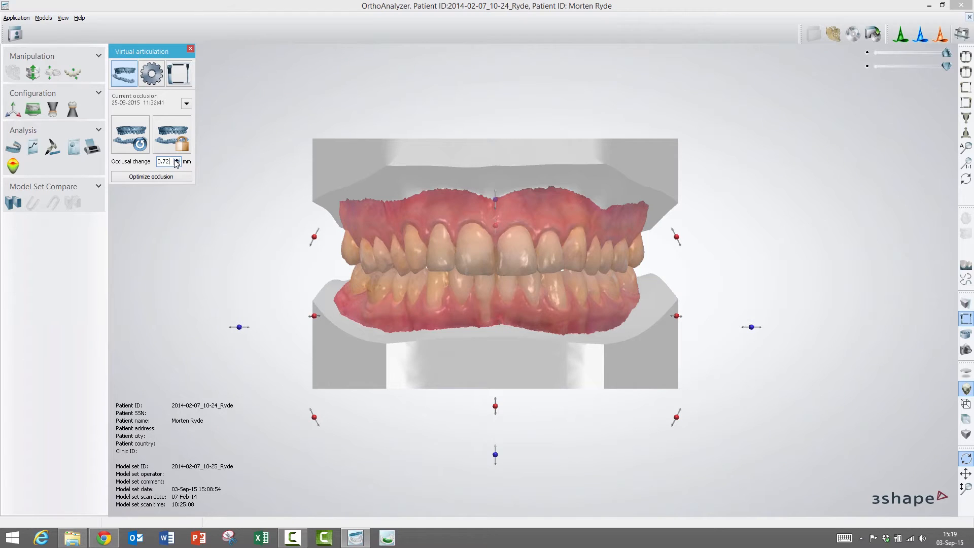
{"action": "left_click", "coordinate": [176, 163]}
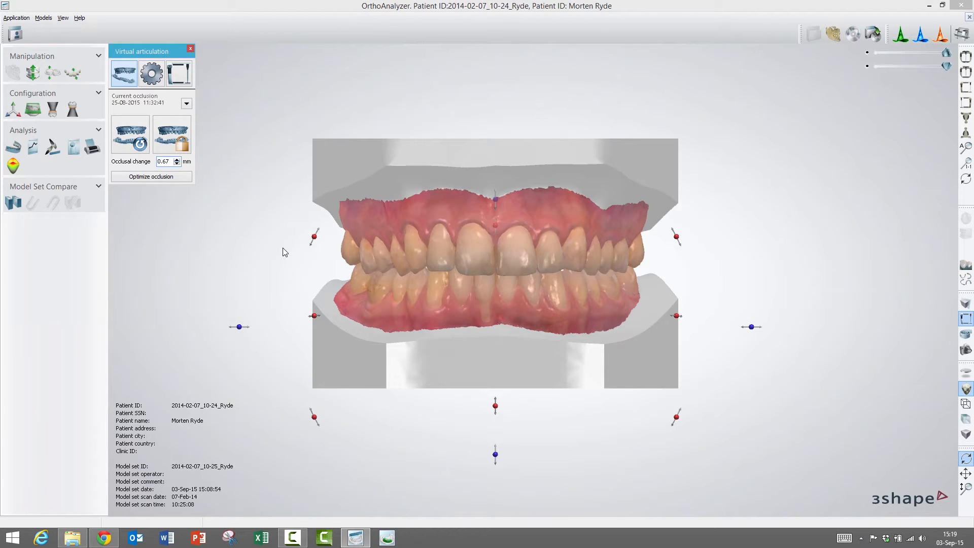
In the articulator setup, try the 3Shape Generic, Denar Mark 330 and ACR (Artex compatible) models, ending on Ivoclar Vivadent.
{"action": "left_click", "coordinate": [152, 75]}
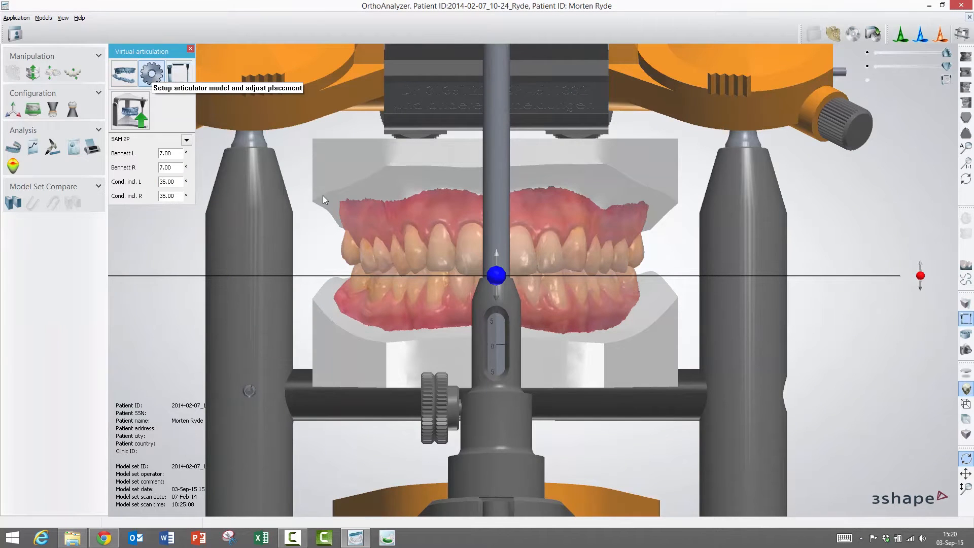
{"action": "scroll", "coordinate": [323, 198], "scroll_direction": "down", "scroll_amount": 3}
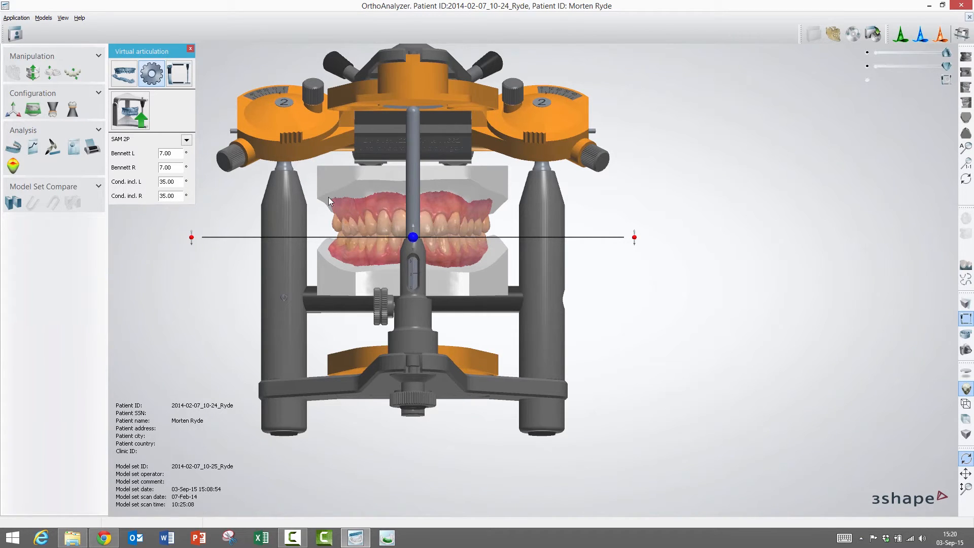
{"action": "left_click", "coordinate": [187, 140]}
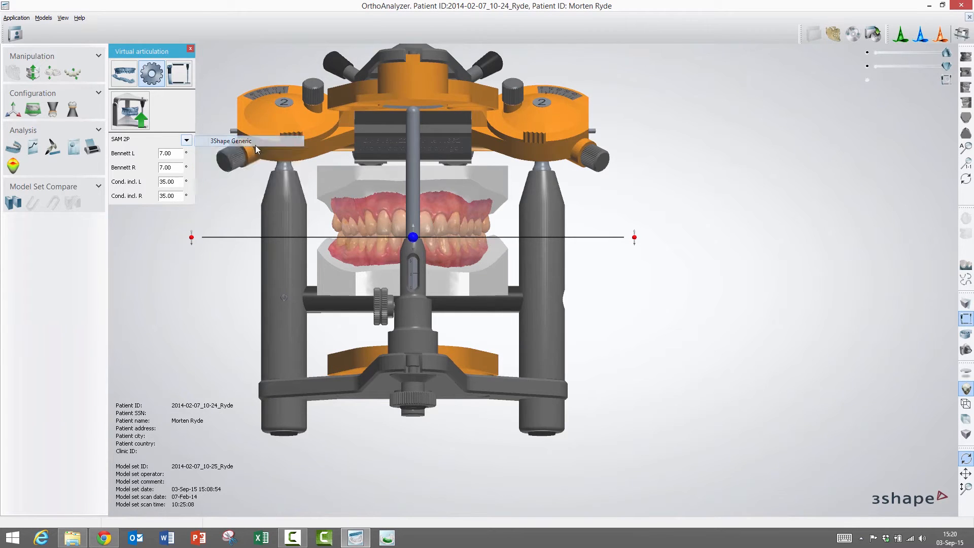
{"action": "left_click", "coordinate": [230, 141]}
{"action": "left_click", "coordinate": [187, 141]}
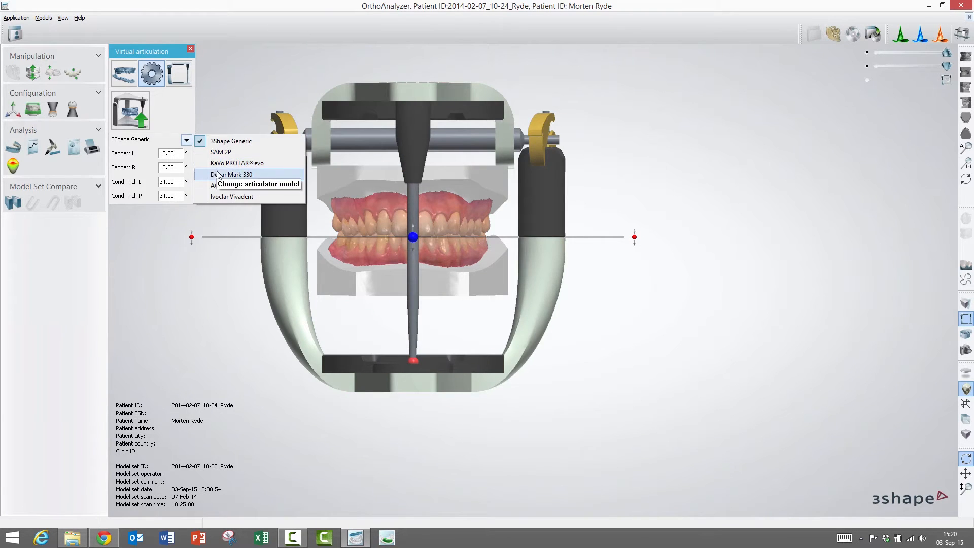
{"action": "left_click", "coordinate": [218, 174]}
{"action": "left_click", "coordinate": [186, 140]}
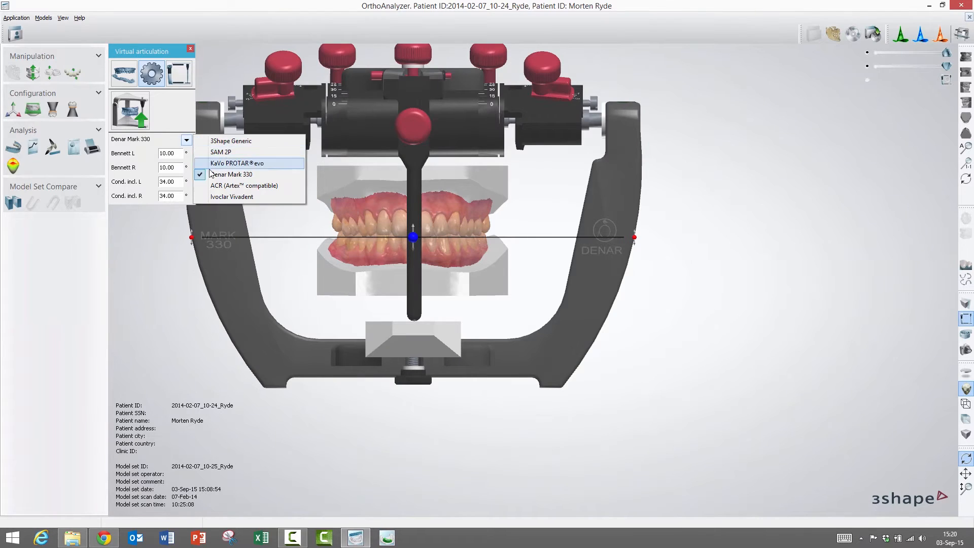
{"action": "left_click", "coordinate": [223, 188]}
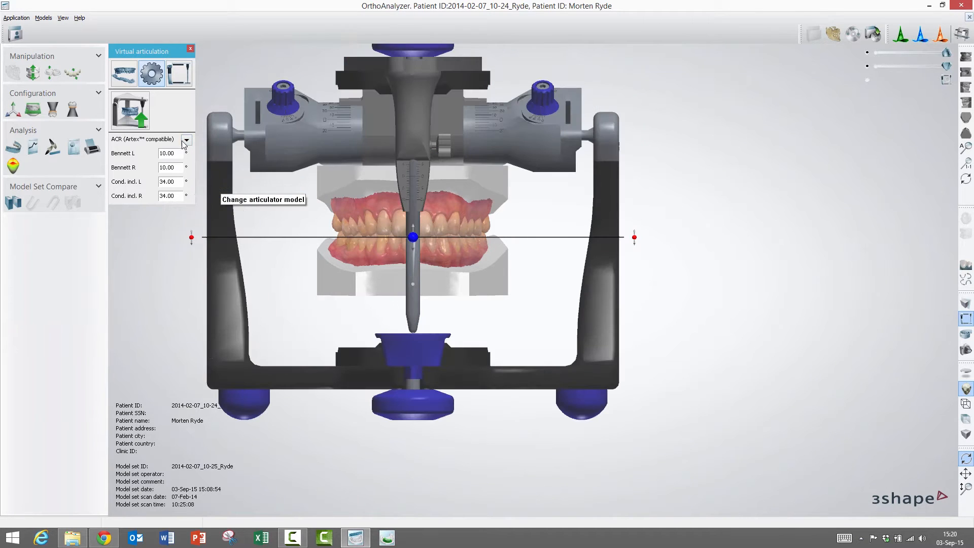
{"action": "left_click", "coordinate": [187, 141]}
{"action": "left_click", "coordinate": [224, 197]}
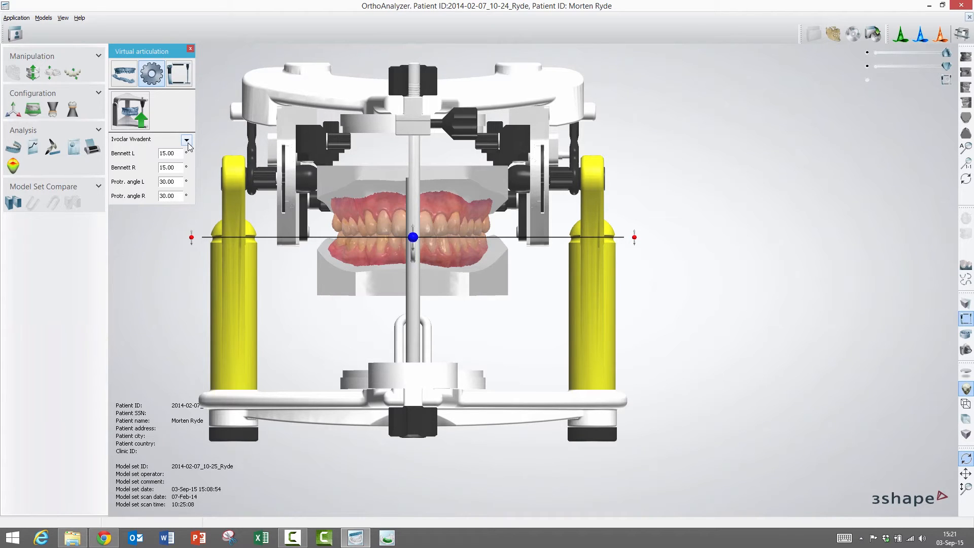
Auto-place the models in the articulator by analyzing the scans, using the Occlusion plane as guide plane.
{"action": "left_click", "coordinate": [135, 116]}
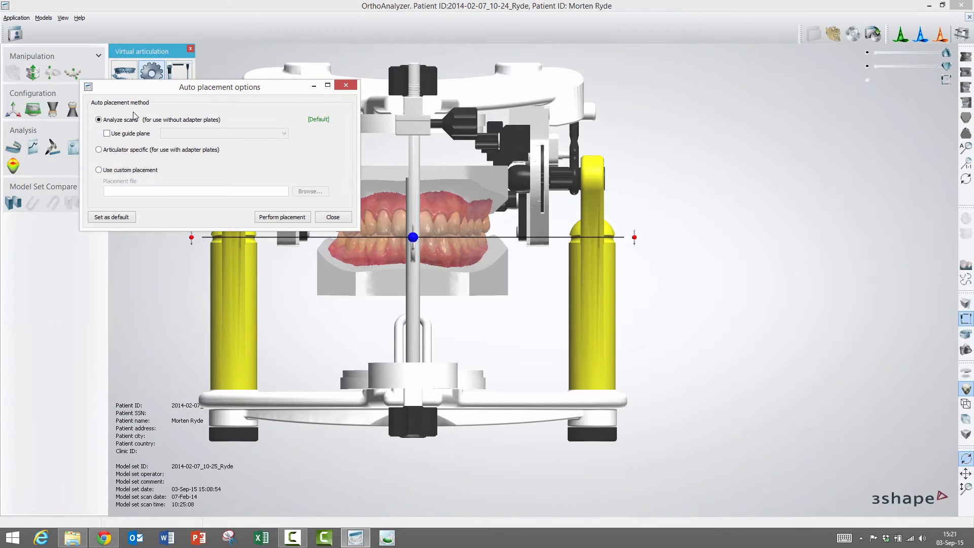
{"action": "left_click_drag", "start_coordinate": [281, 94], "coordinate": [715, 304]}
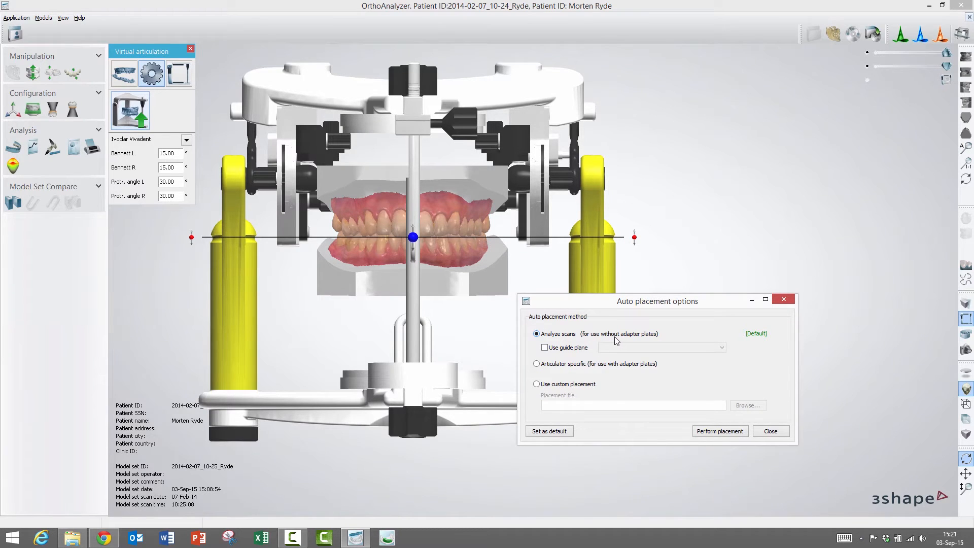
{"action": "left_click", "coordinate": [545, 348]}
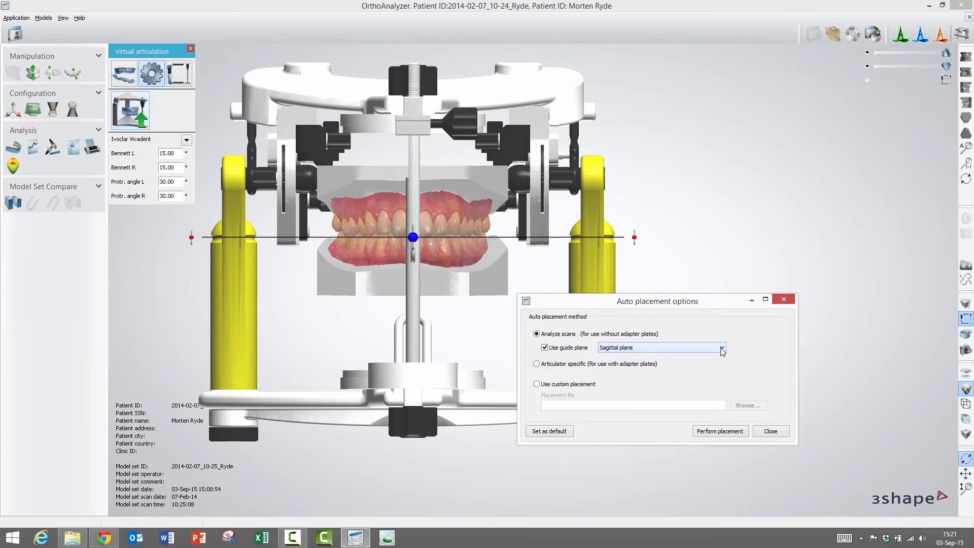
{"action": "left_click", "coordinate": [722, 348]}
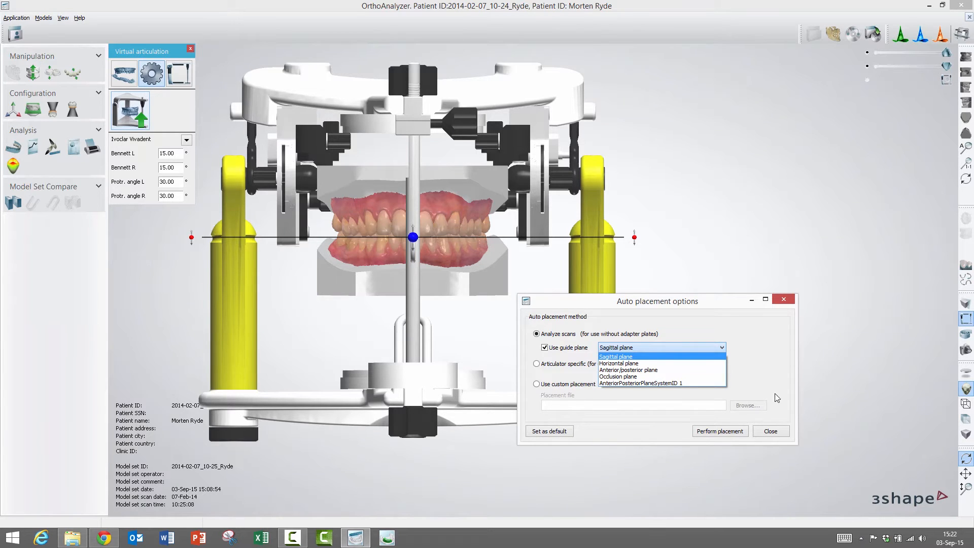
{"action": "left_click", "coordinate": [669, 378]}
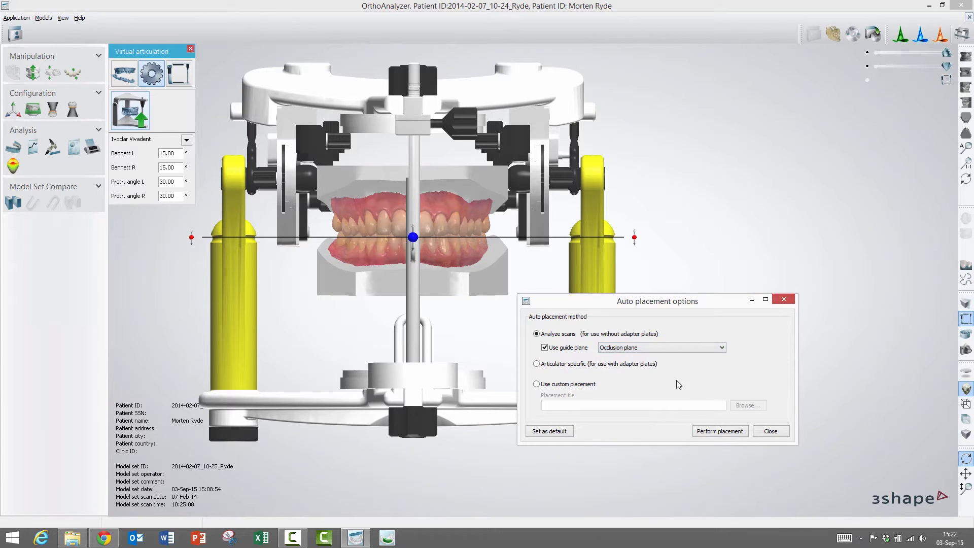
{"action": "left_click", "coordinate": [720, 432]}
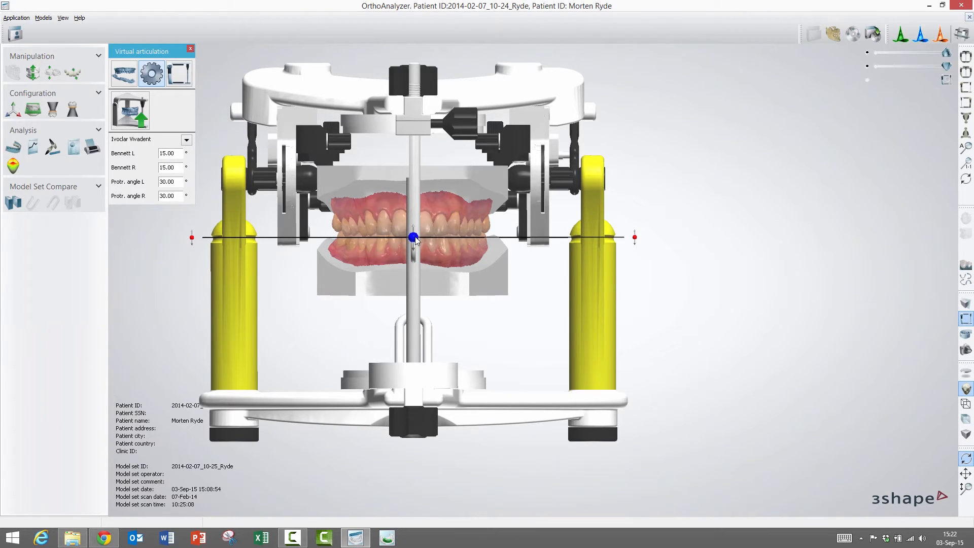
Shift the articulator down by hand and restore its position by repeating the scan-based auto placement guided by the Occlusion plane.
{"action": "left_click_drag", "start_coordinate": [415, 237], "coordinate": [415, 252]}
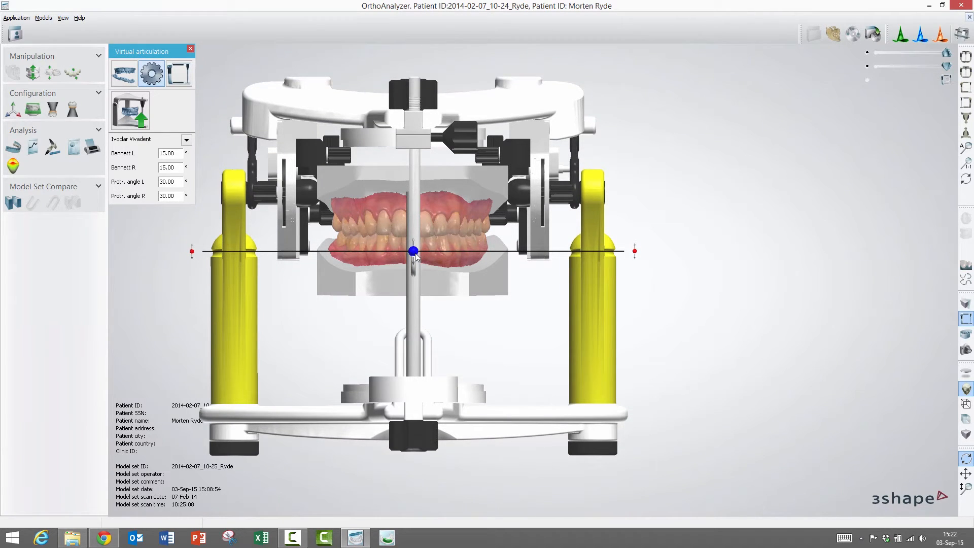
{"action": "left_click", "coordinate": [137, 111]}
{"action": "left_click_drag", "start_coordinate": [203, 102], "coordinate": [661, 143]}
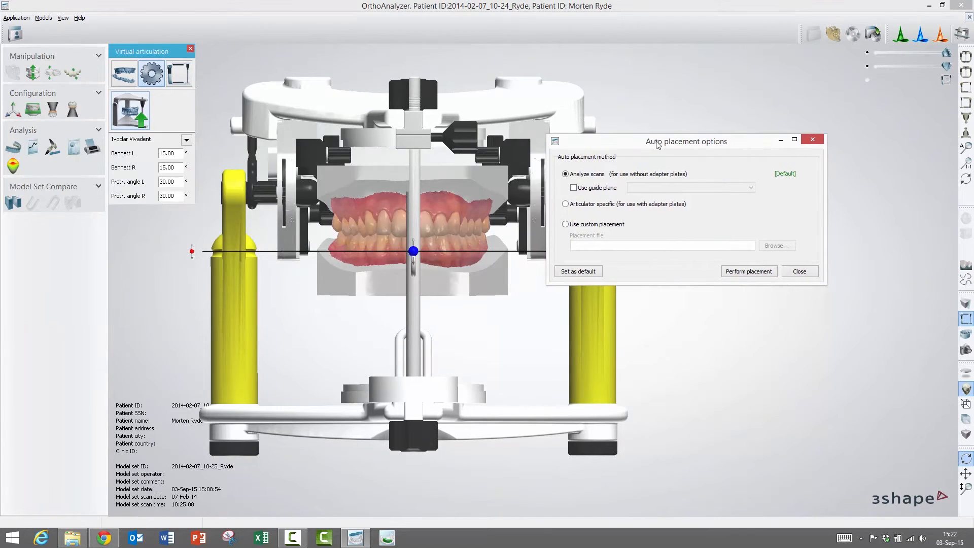
{"action": "left_click", "coordinate": [573, 188]}
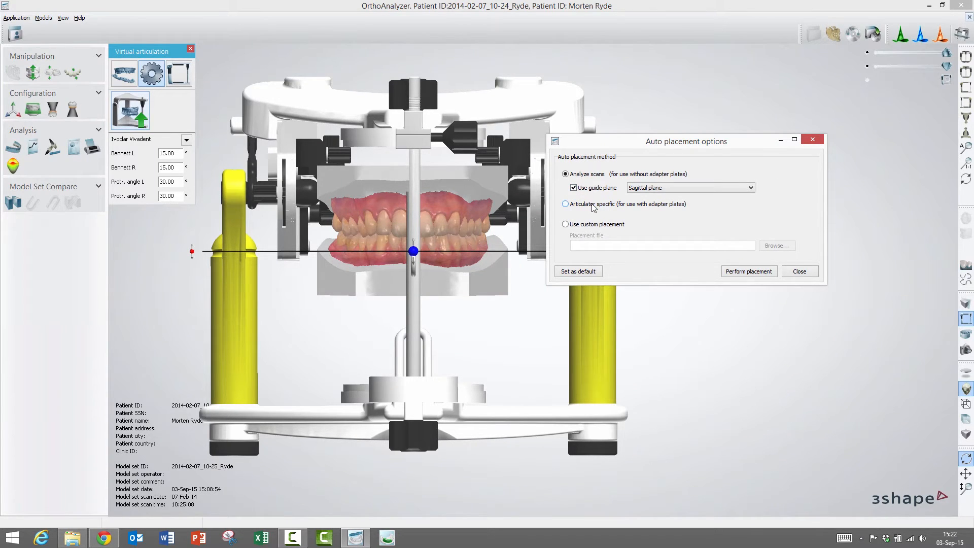
{"action": "left_click", "coordinate": [752, 190]}
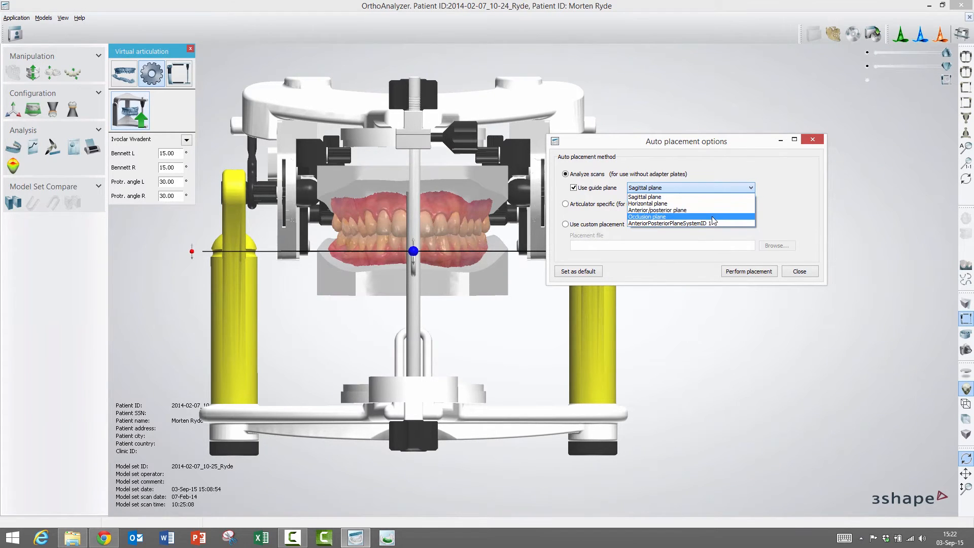
{"action": "left_click", "coordinate": [714, 217]}
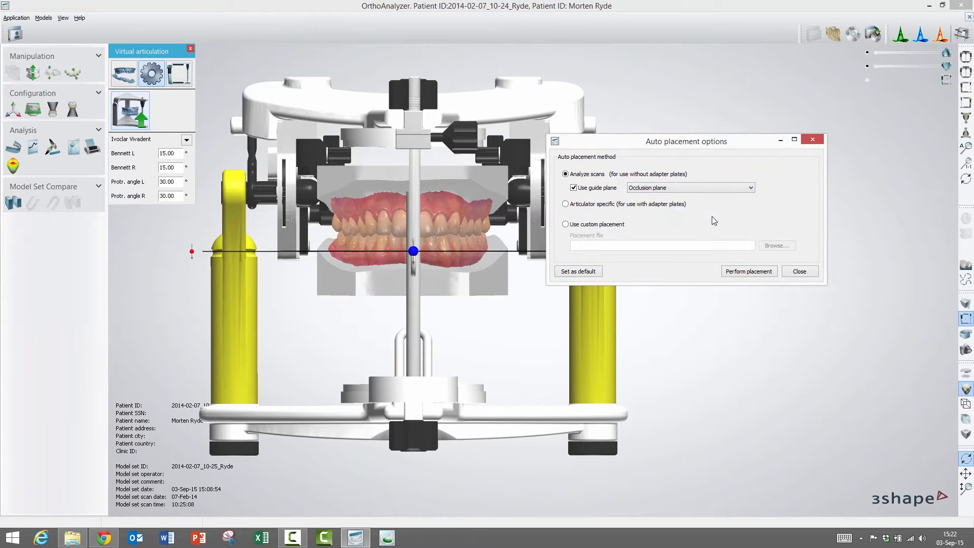
{"action": "left_click", "coordinate": [740, 273]}
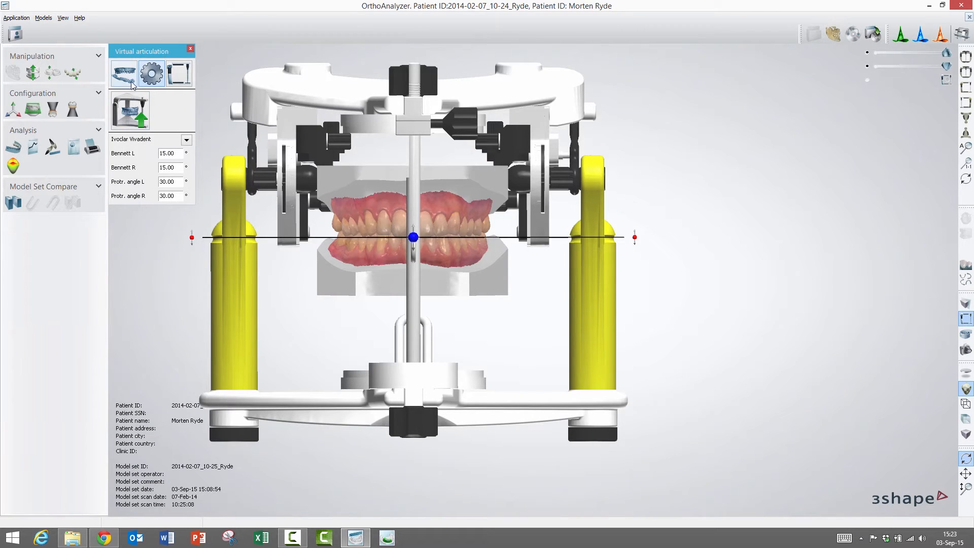
Review the auto placement methods, including the articulator-specific option and the custom placement file folder, and close them without performing a placement.
{"action": "left_click", "coordinate": [133, 111]}
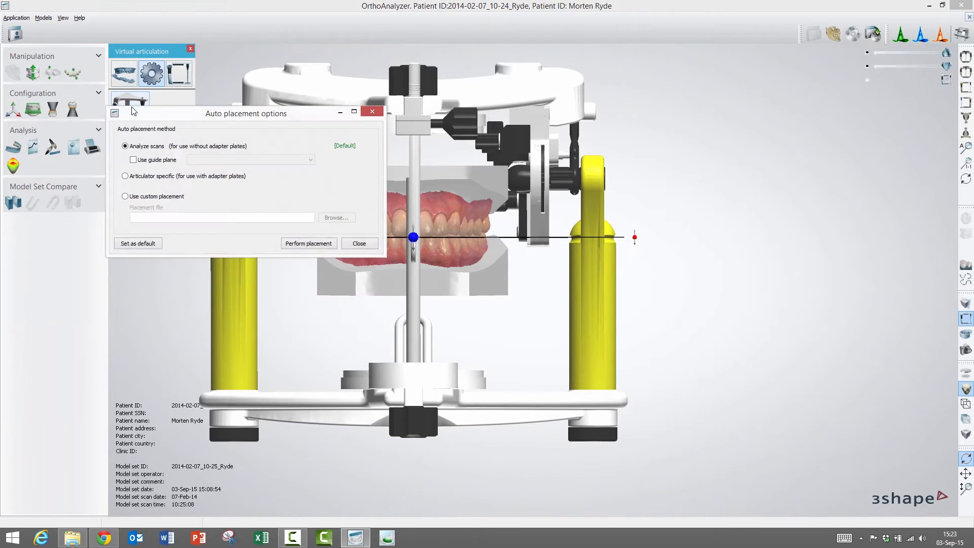
{"action": "left_click_drag", "start_coordinate": [219, 116], "coordinate": [640, 284]}
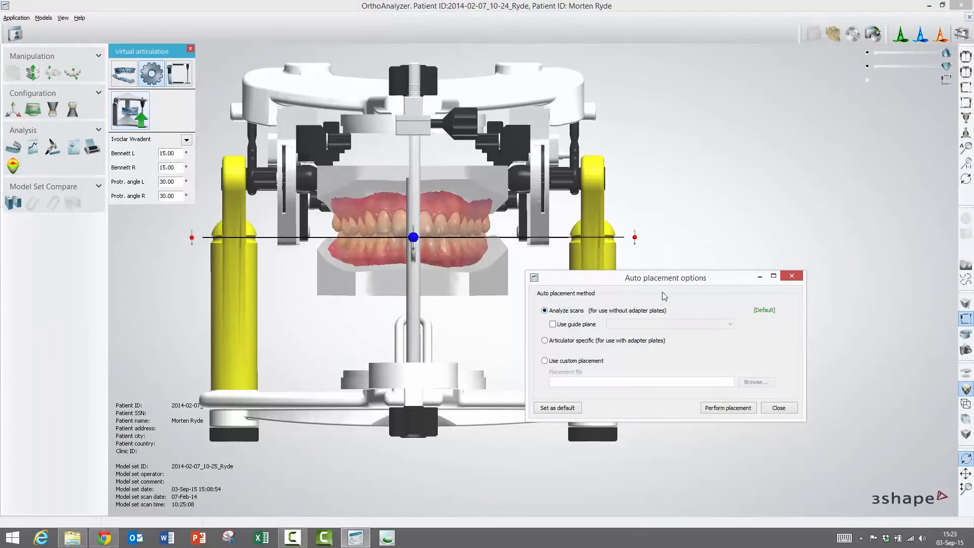
{"action": "left_click_drag", "start_coordinate": [674, 281], "coordinate": [672, 287]}
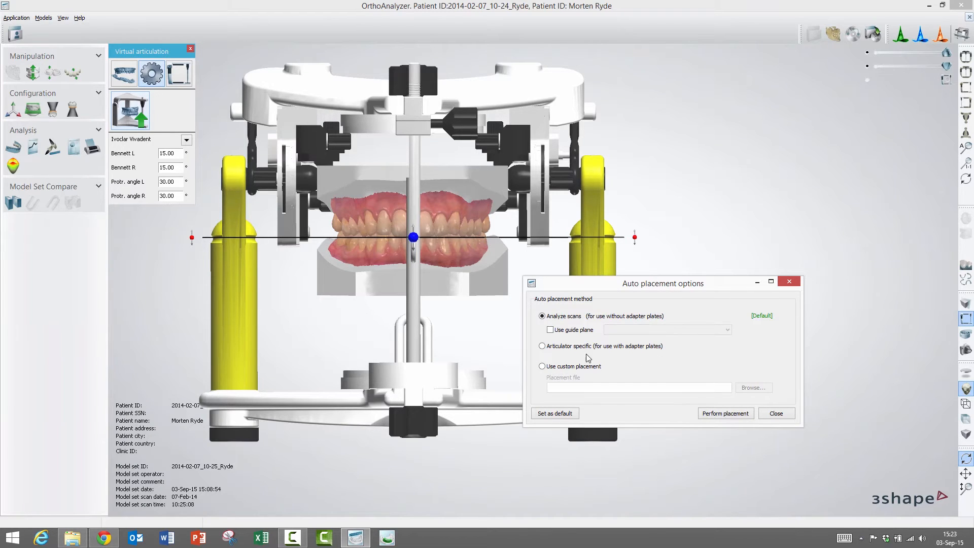
{"action": "left_click", "coordinate": [543, 346]}
{"action": "left_click", "coordinate": [543, 367]}
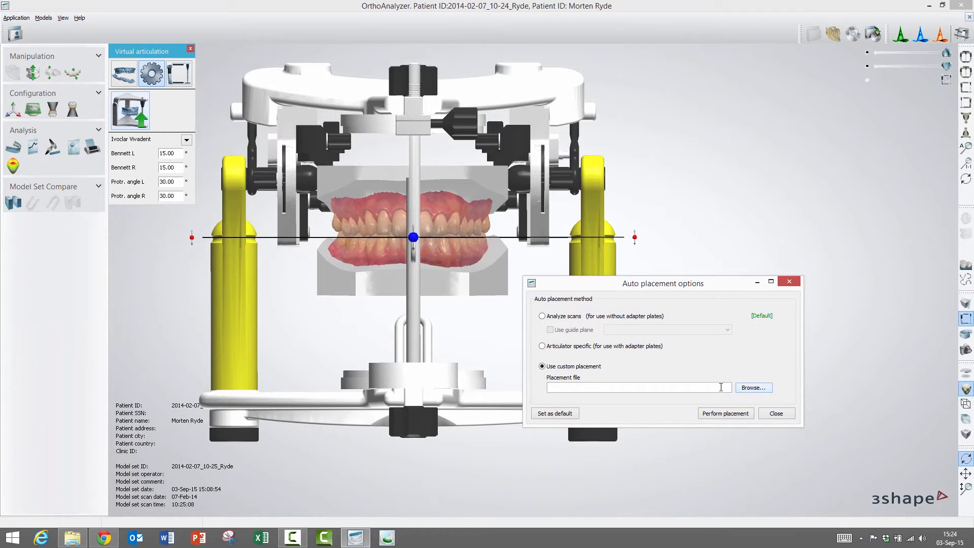
{"action": "left_click", "coordinate": [752, 390]}
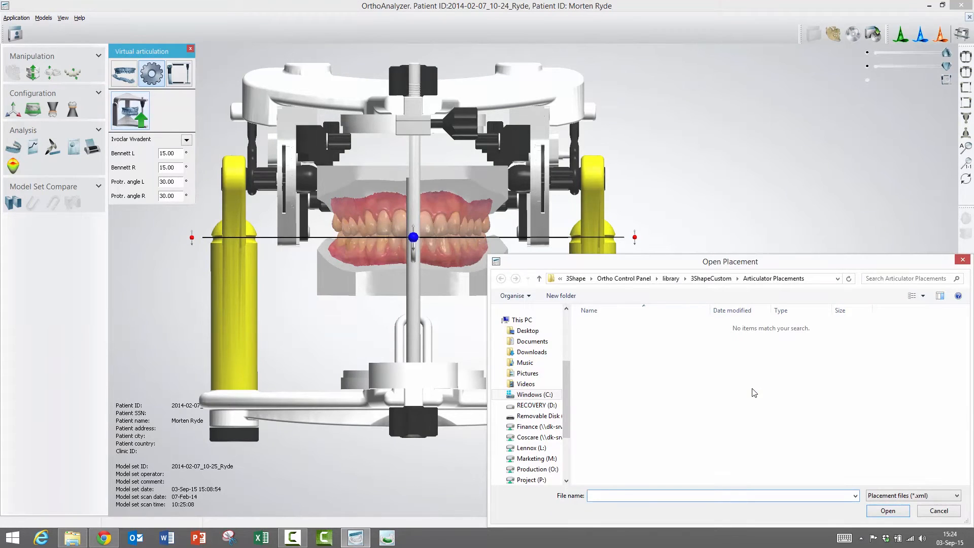
{"action": "left_click_drag", "start_coordinate": [858, 259], "coordinate": [889, 256]}
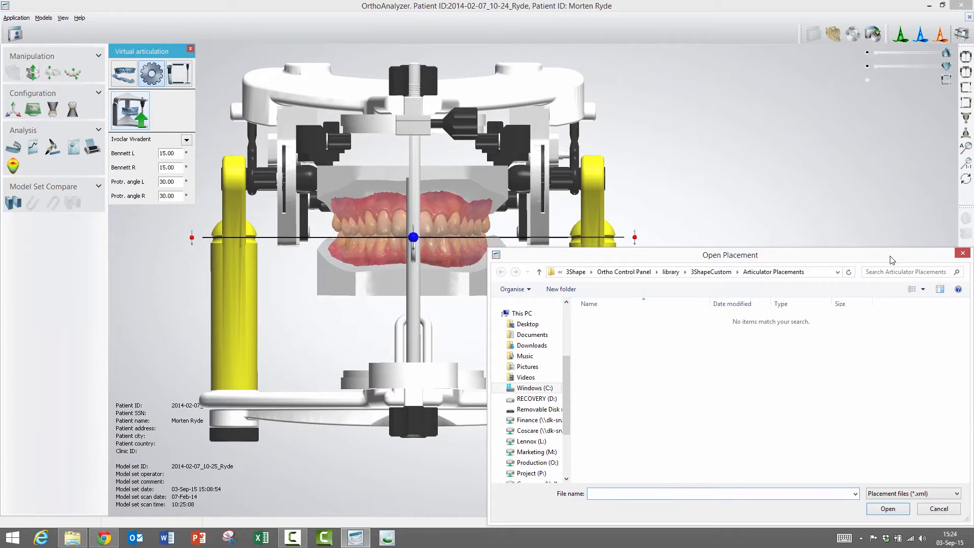
{"action": "left_click", "coordinate": [963, 253]}
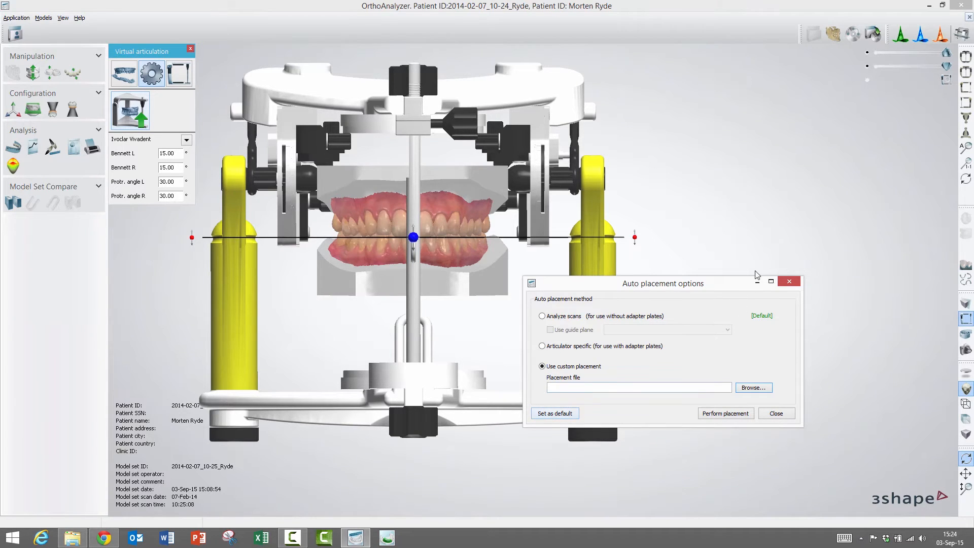
{"action": "left_click", "coordinate": [777, 414]}
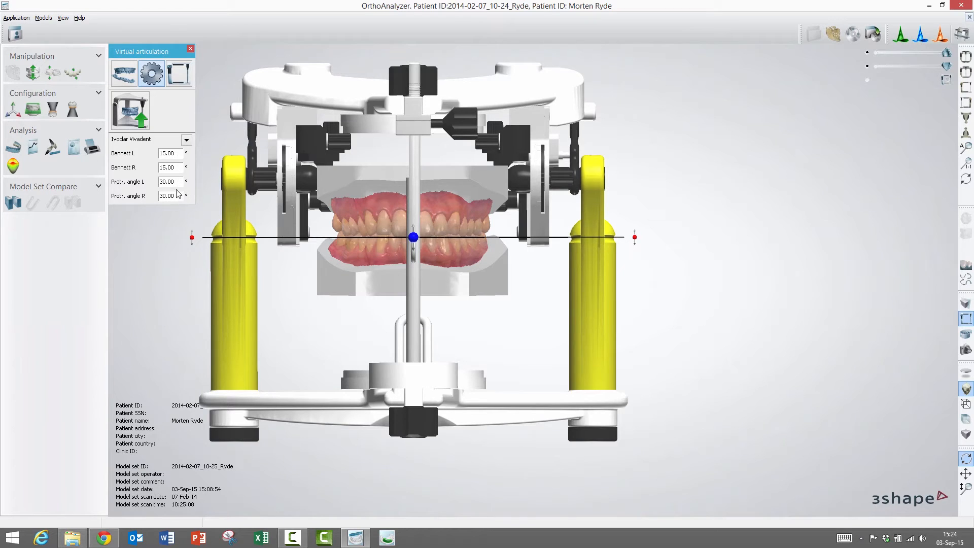
Set the articulator's opening to 9.70 mm in the movement settings, and check the option for locking the current jaw alignment.
{"action": "left_click", "coordinate": [173, 158]}
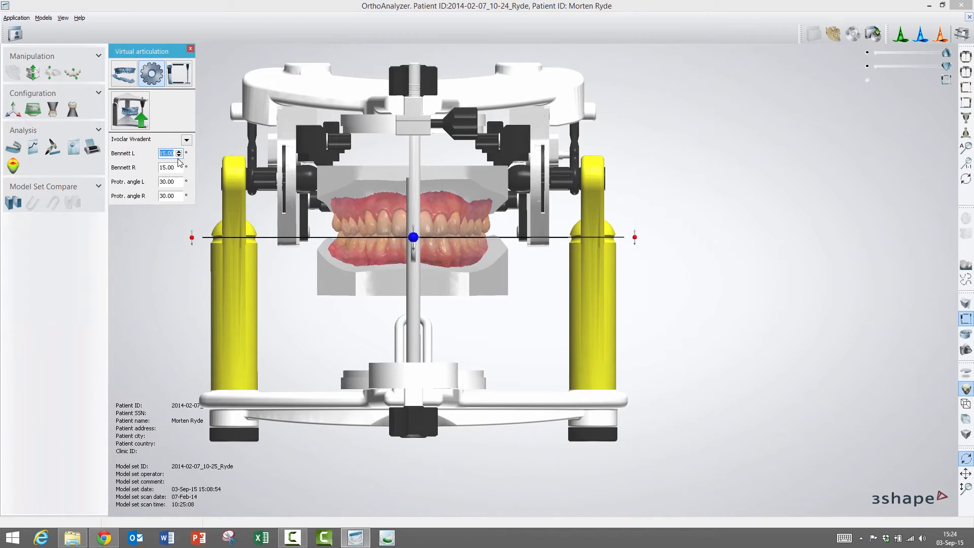
{"action": "left_click", "coordinate": [178, 77]}
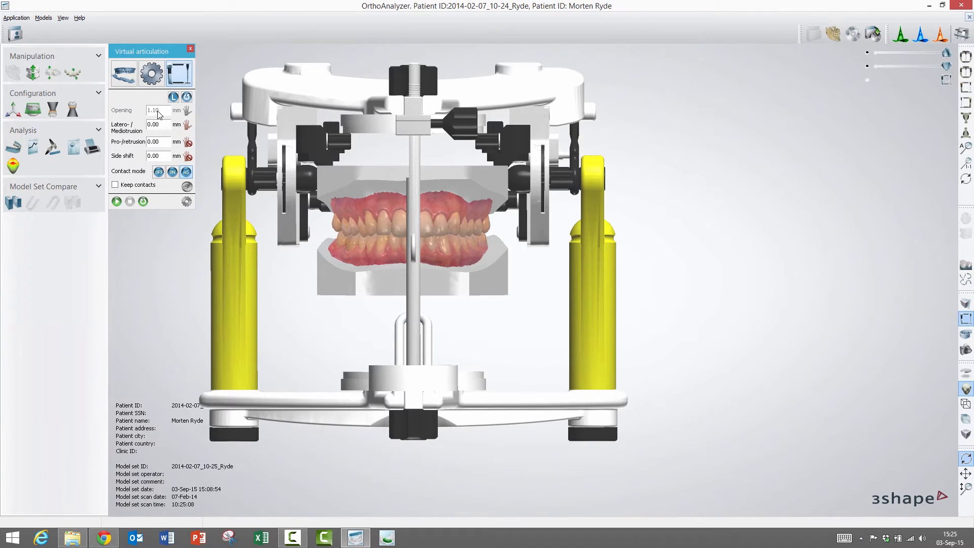
{"action": "left_click", "coordinate": [967, 102]}
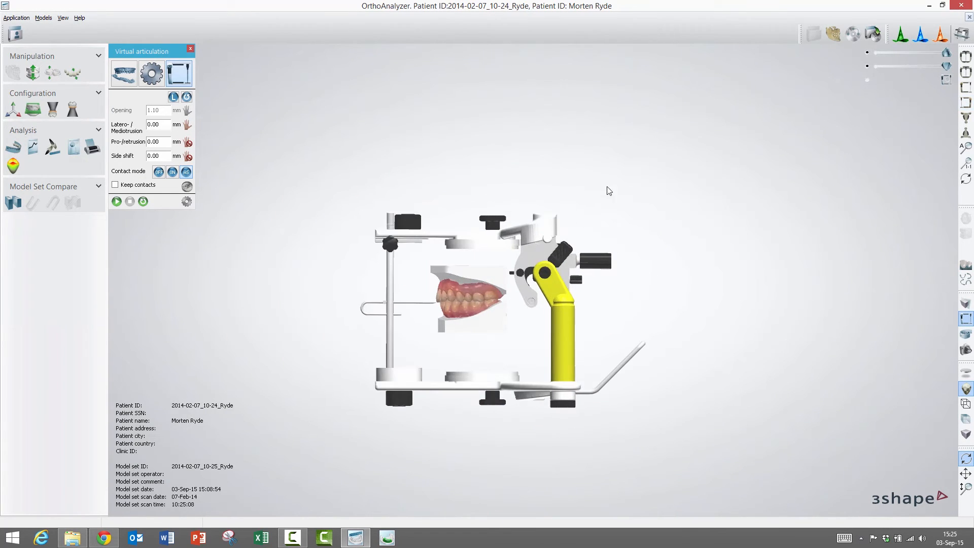
{"action": "left_click_drag", "start_coordinate": [495, 234], "coordinate": [499, 242]}
{"action": "middle_click_drag", "start_coordinate": [500, 243], "coordinate": [527, 163]}
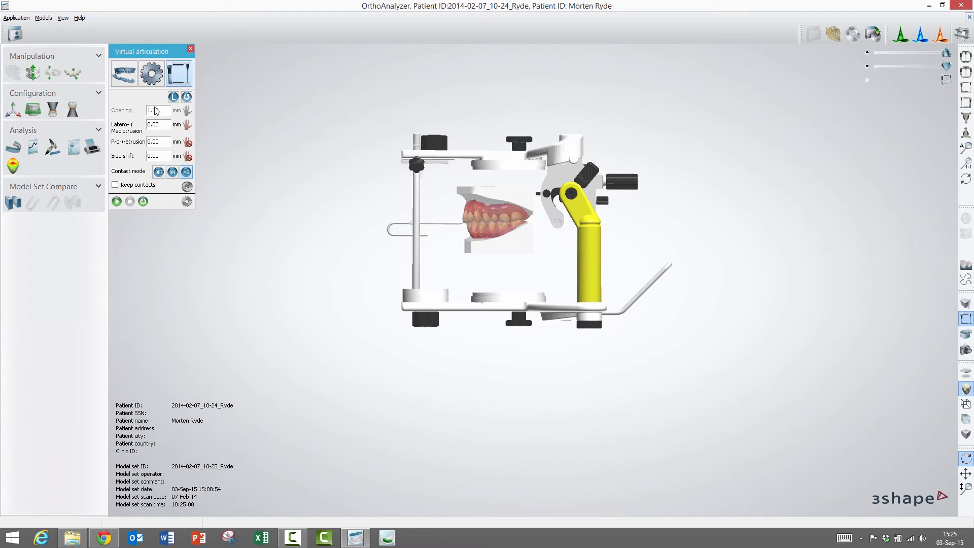
{"action": "left_click", "coordinate": [173, 172]}
{"action": "left_click", "coordinate": [157, 111]}
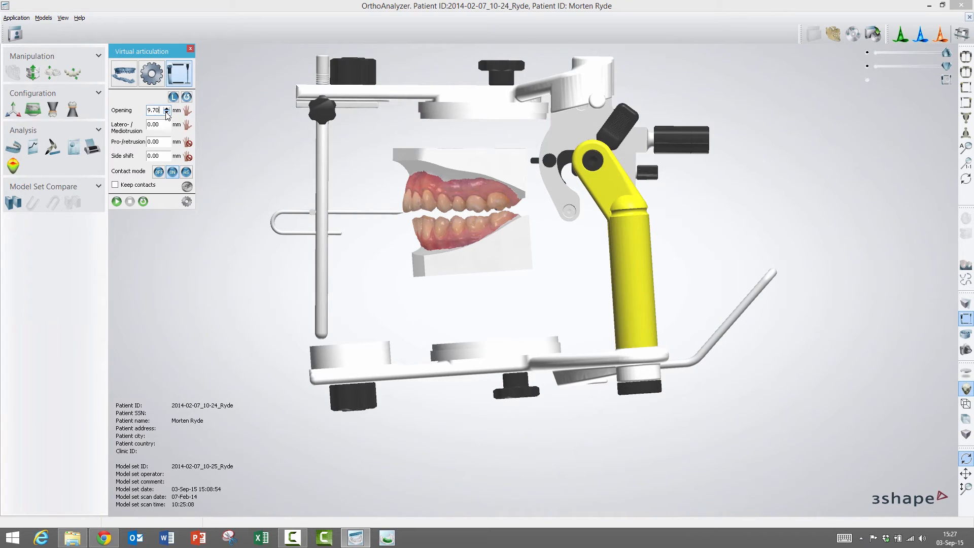
{"action": "left_click", "coordinate": [125, 76]}
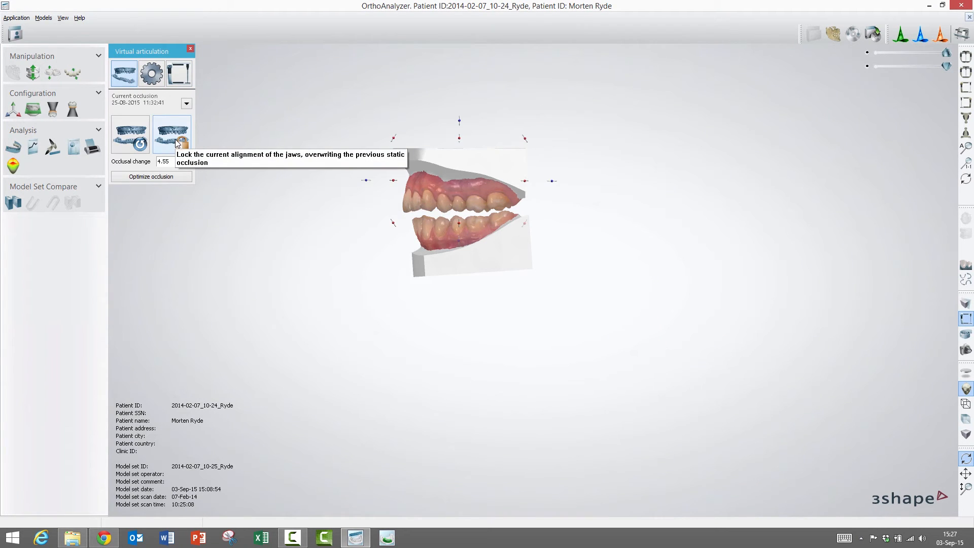
{"action": "left_click", "coordinate": [178, 77]}
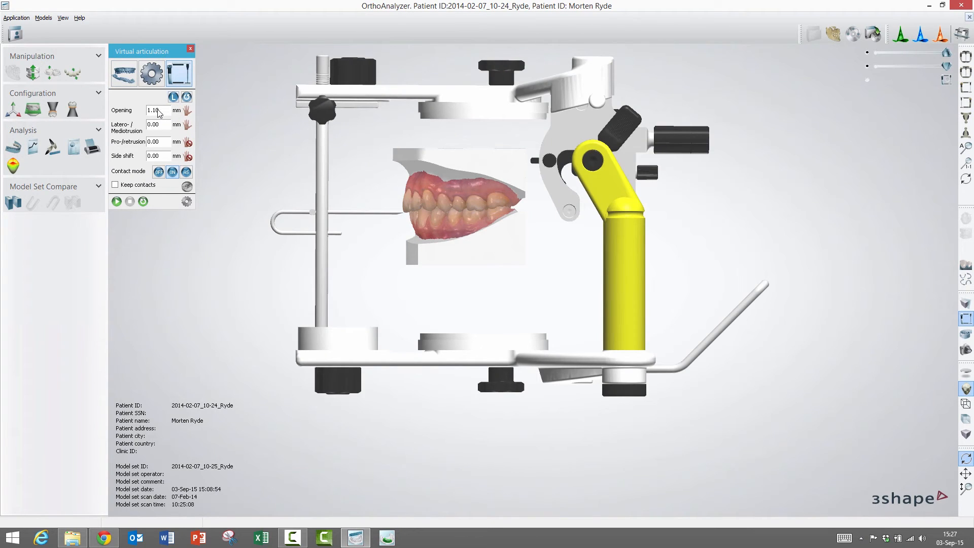
Try freeing pro-/retrusion and side shift, and lock them again together with latero-/mediotrusion, leaving only the opening movement free.
{"action": "left_click", "coordinate": [160, 111]}
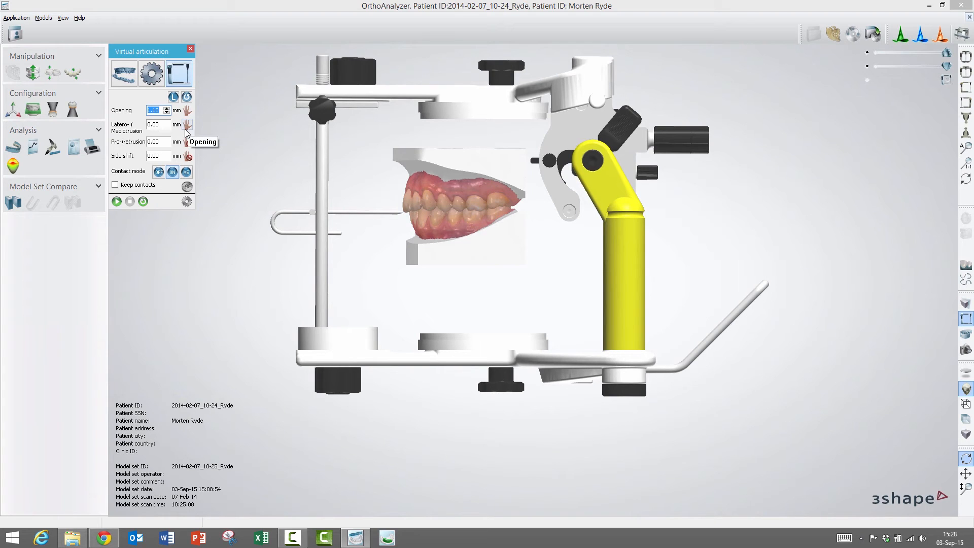
{"action": "left_click", "coordinate": [162, 142]}
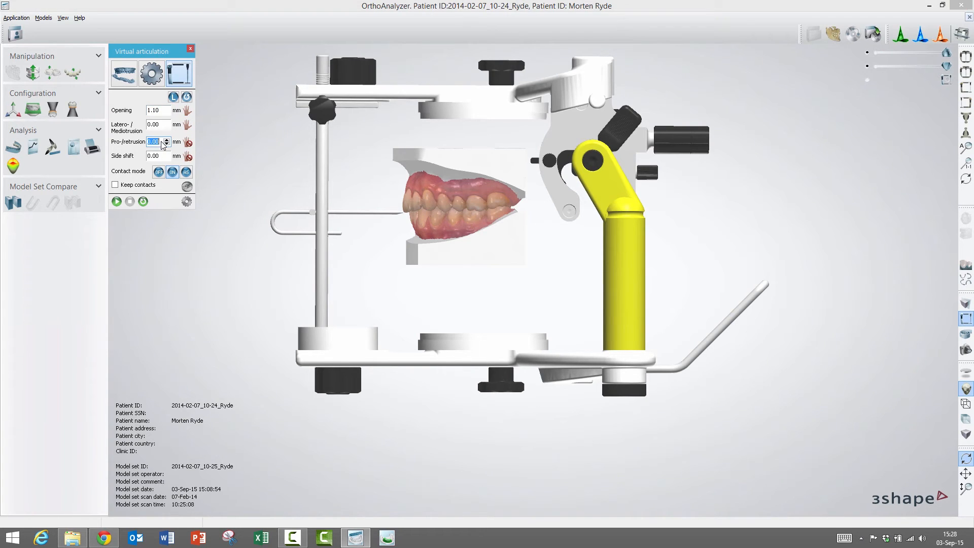
{"action": "left_click", "coordinate": [188, 145]}
{"action": "left_click", "coordinate": [187, 157]}
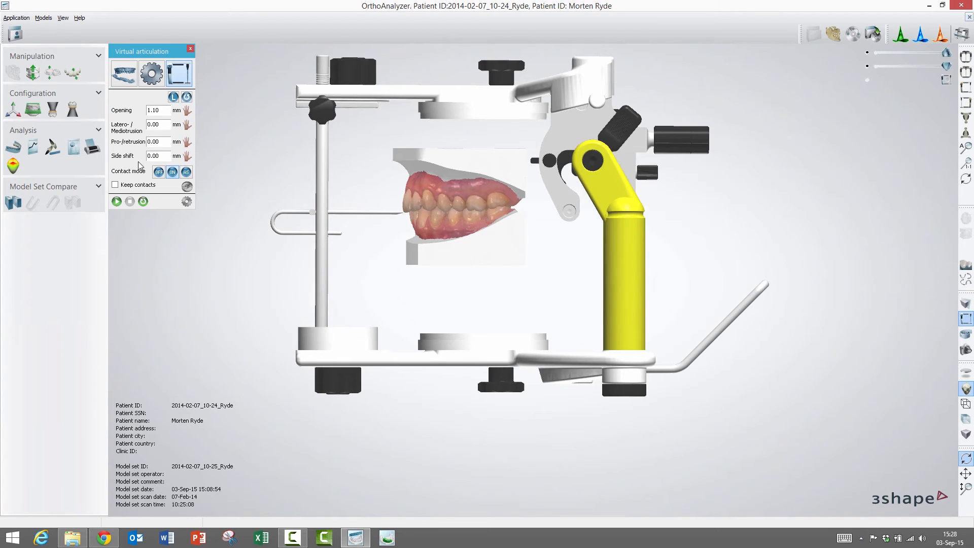
{"action": "left_click", "coordinate": [187, 142]}
{"action": "left_click", "coordinate": [187, 127]}
{"action": "left_click", "coordinate": [967, 58]}
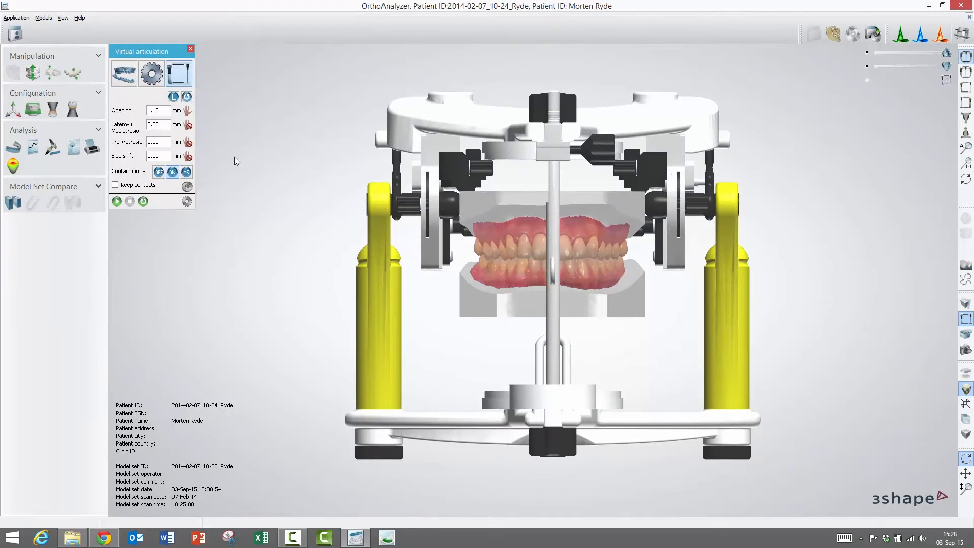
Unlock pro-/retrusion and side shift, and move the articulator by hand to a side shift of about 1.49 mm.
{"action": "left_click", "coordinate": [188, 143]}
{"action": "scroll", "coordinate": [554, 221], "scroll_direction": "up", "scroll_amount": 2}
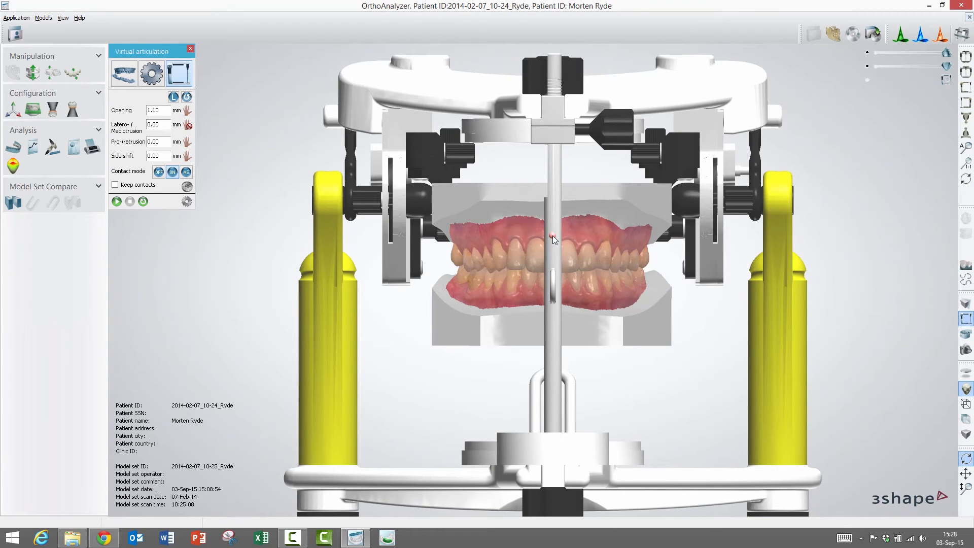
{"action": "left_click_drag", "start_coordinate": [553, 236], "coordinate": [562, 254]}
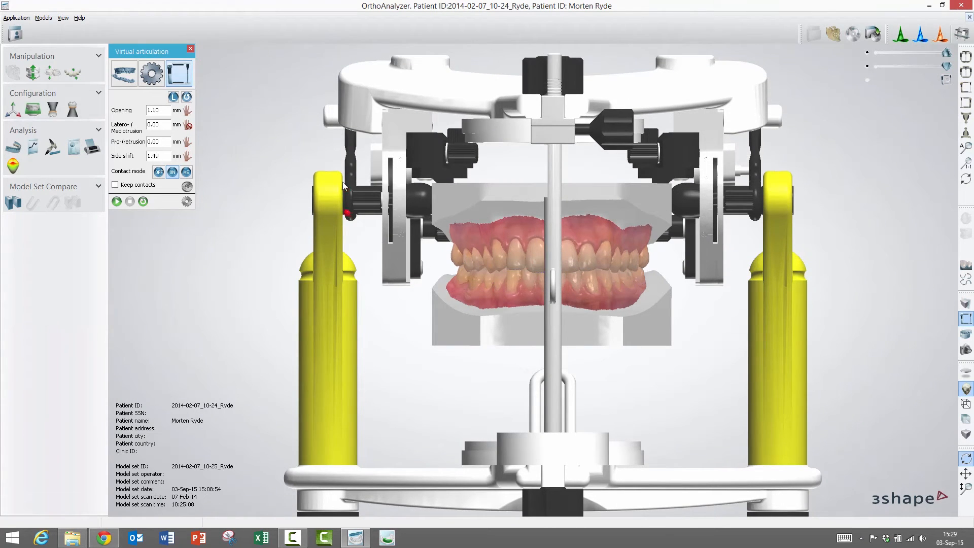
Unlock latero-/mediotrusion, move the articulator by hand through combined excursions, and reset it to its start position.
{"action": "left_click", "coordinate": [188, 126]}
{"action": "left_click_drag", "start_coordinate": [552, 237], "coordinate": [471, 239]}
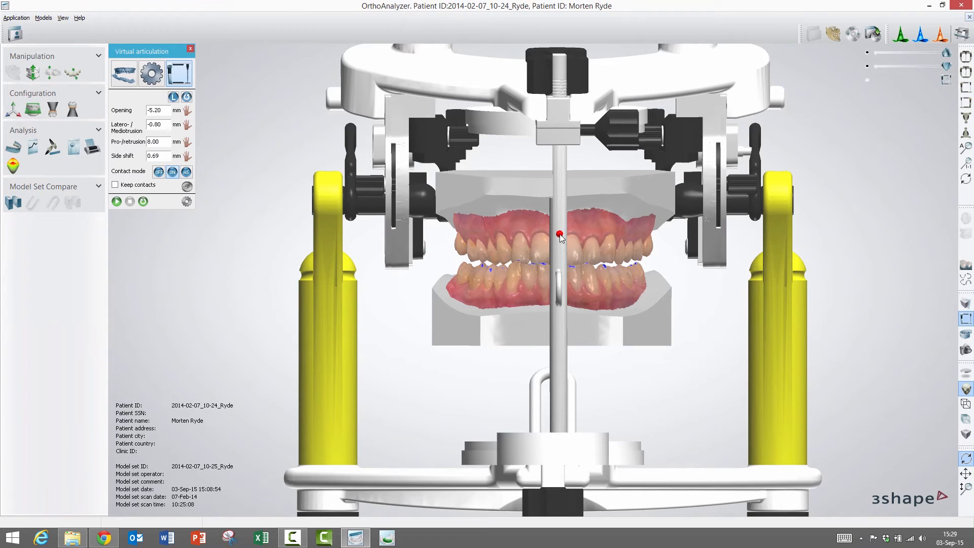
{"action": "left_click", "coordinate": [187, 97]}
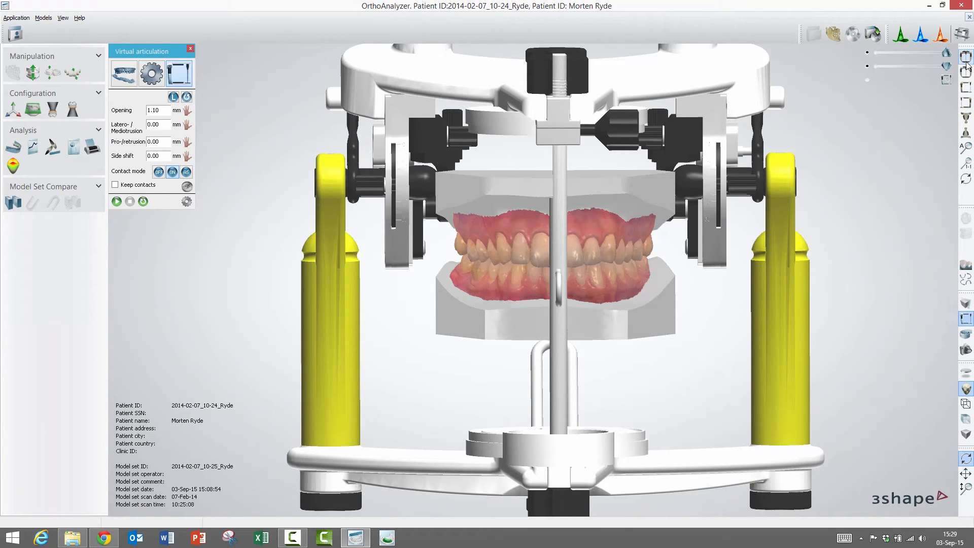
Switch the moving jaw from lower to upper, and turn contact mode on with contacts kept.
{"action": "scroll", "coordinate": [637, 257], "scroll_direction": "down", "scroll_amount": 2}
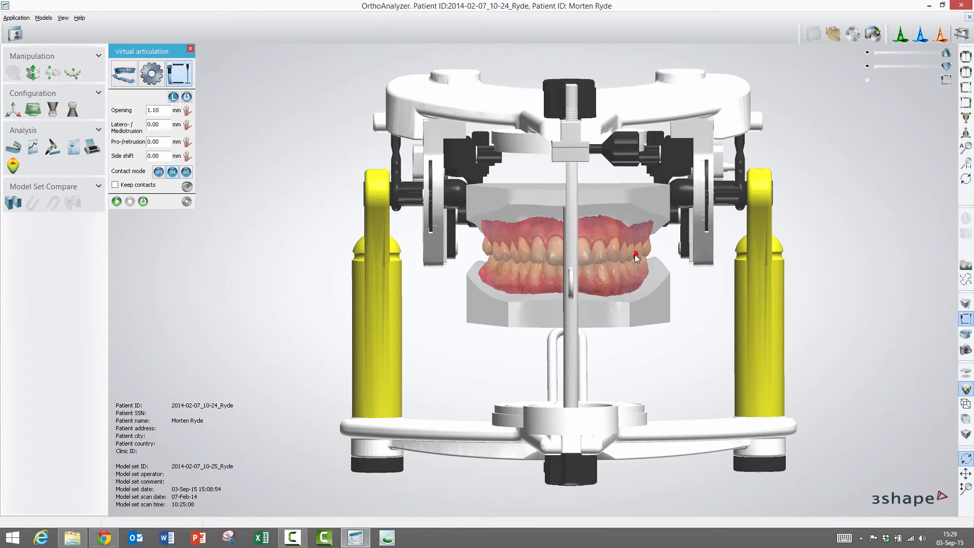
{"action": "left_click", "coordinate": [968, 101]}
{"action": "left_click", "coordinate": [173, 97]}
{"action": "left_click", "coordinate": [173, 173]}
Start a virtual setup, accepting its license terms and opting not to show them again.
{"action": "left_click", "coordinate": [74, 74]}
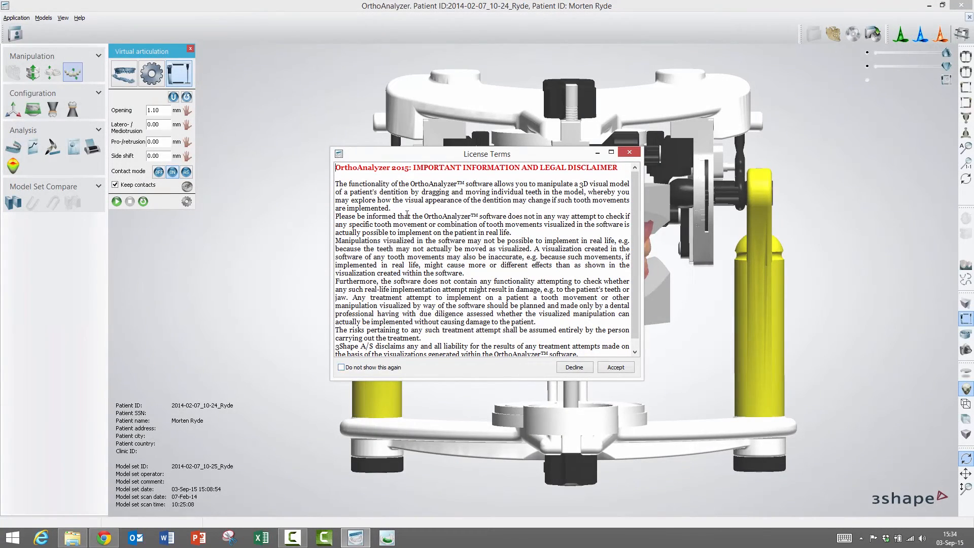
{"action": "left_click", "coordinate": [341, 370]}
{"action": "left_click", "coordinate": [608, 373]}
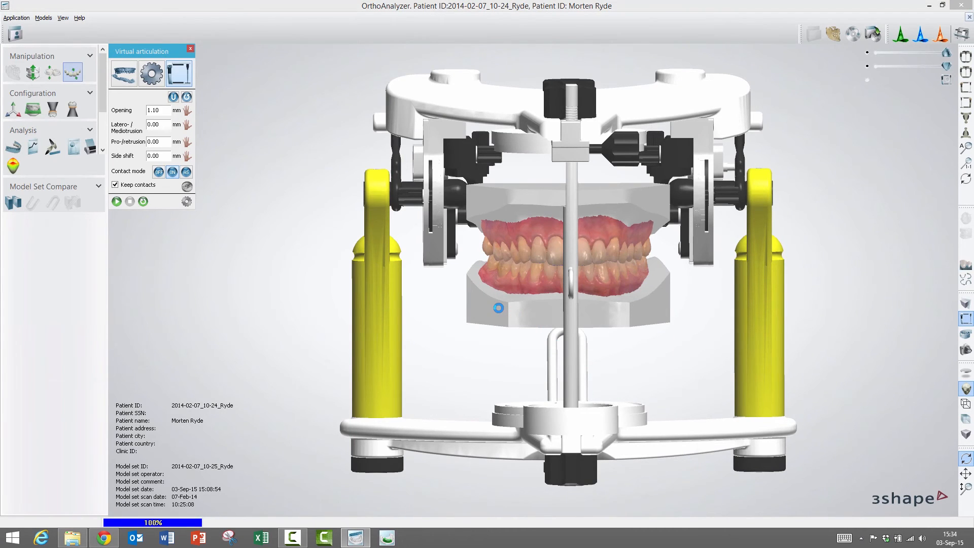
Select upper tooth 12 and move it about 1.18 mm towards the lower teeth.
{"action": "scroll", "coordinate": [561, 266], "scroll_direction": "up", "scroll_amount": 3}
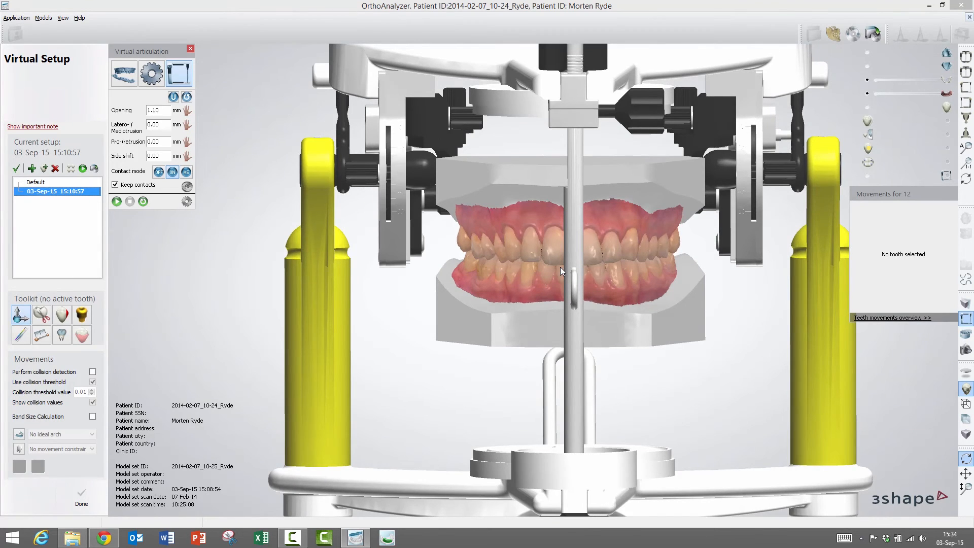
{"action": "scroll", "coordinate": [560, 267], "scroll_direction": "down", "scroll_amount": 1}
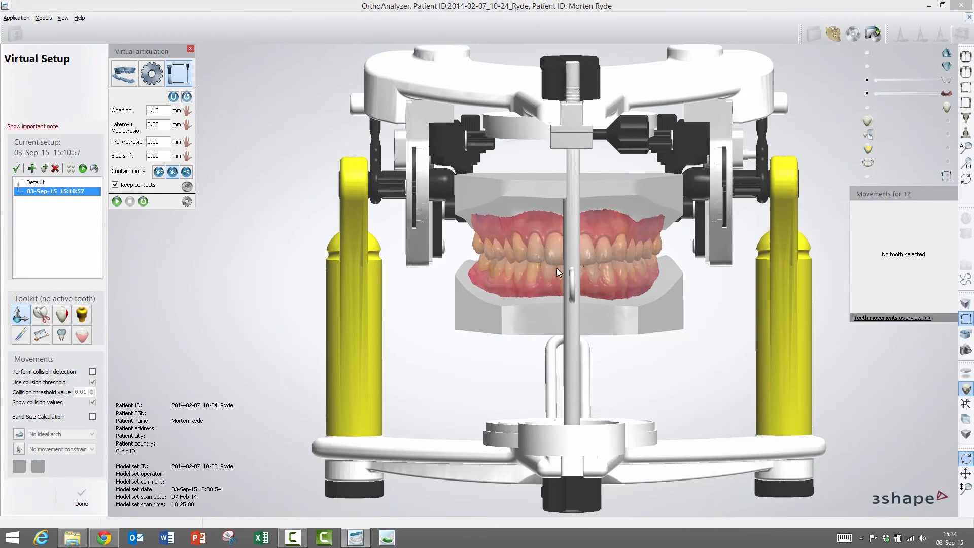
{"action": "left_click", "coordinate": [534, 252]}
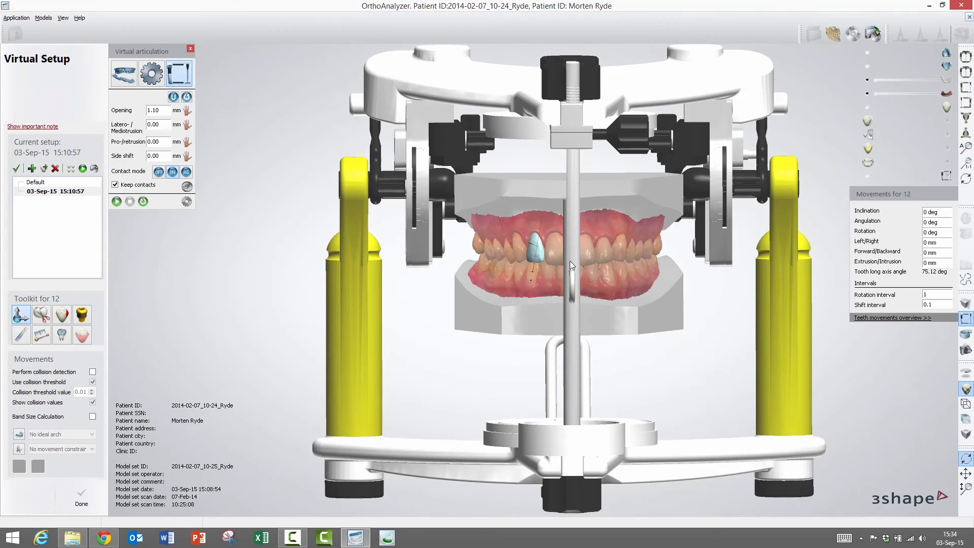
{"action": "scroll", "coordinate": [566, 261], "scroll_direction": "up", "scroll_amount": 2}
{"action": "left_click_drag", "start_coordinate": [519, 246], "coordinate": [519, 253]}
{"action": "mouse_move", "coordinate": [556, 261]}
{"action": "right_mouse_down"}
{"action": "mouse_move", "coordinate": [575, 258]}
{"action": "mouse_move", "coordinate": [575, 210]}
{"action": "mouse_move", "coordinate": [556, 255]}
{"action": "right_mouse_up"}
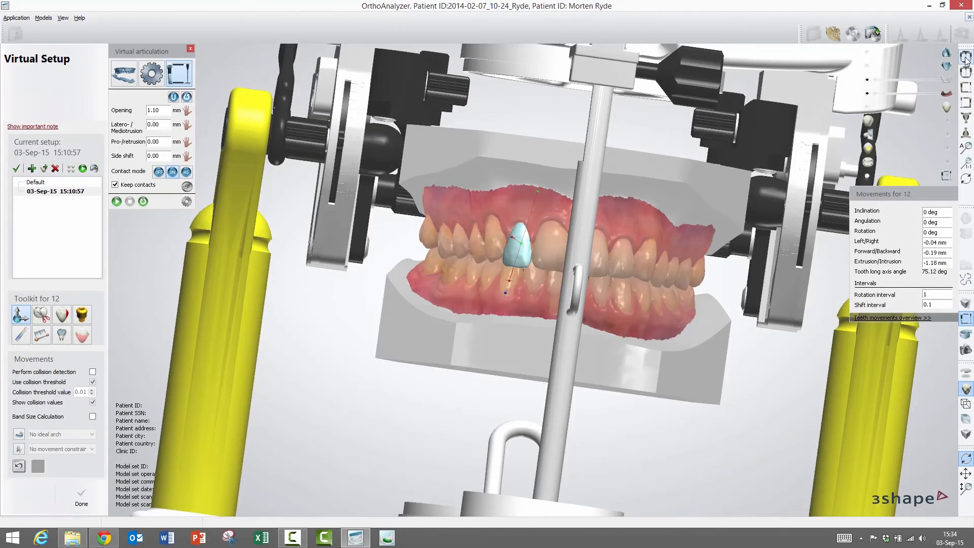
Play the articulator's movement simulation with the shifted tooth, seen from the front.
{"action": "left_click", "coordinate": [966, 57]}
{"action": "scroll", "coordinate": [521, 282], "scroll_direction": "up", "scroll_amount": 1}
{"action": "scroll", "coordinate": [520, 282], "scroll_direction": "up", "scroll_amount": 5}
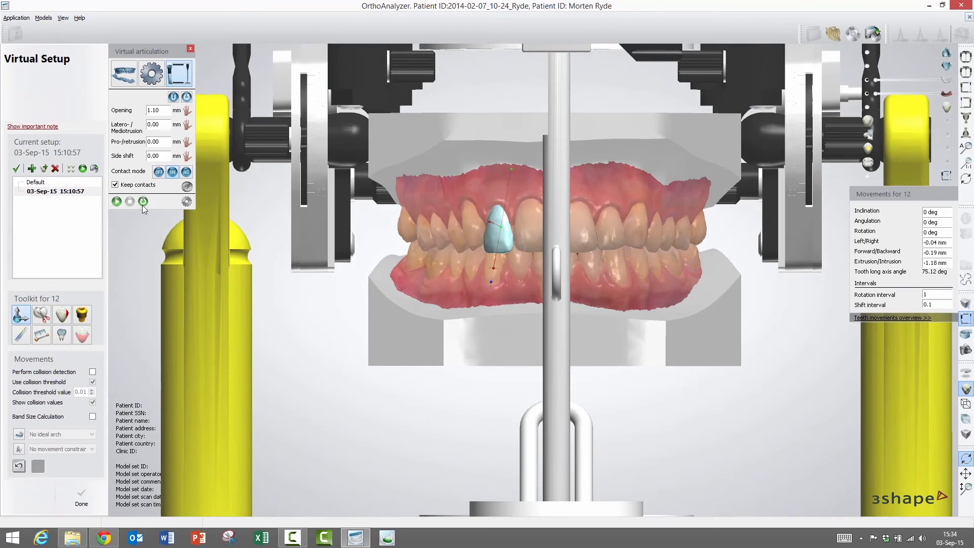
{"action": "left_click", "coordinate": [117, 202]}
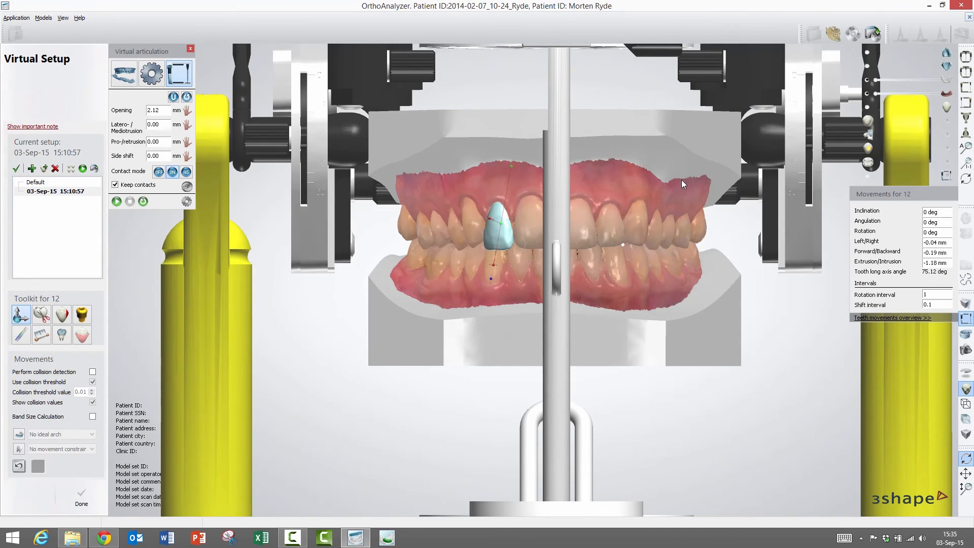
Hide the articulator and the lower jaw, and examine the contact marks on the upper teeth from the occlusal side.
{"action": "left_click", "coordinate": [868, 177]}
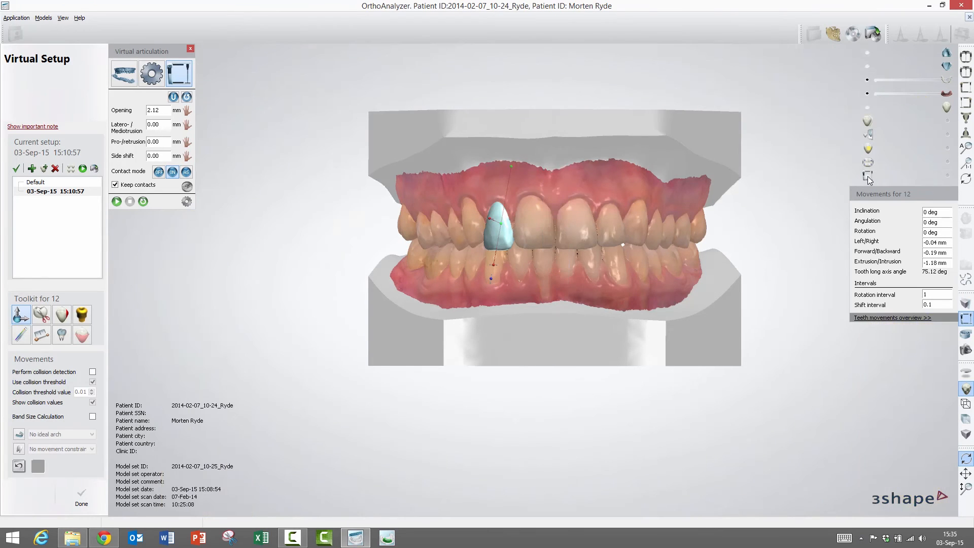
{"action": "right_click_drag", "start_coordinate": [590, 267], "coordinate": [551, 234]}
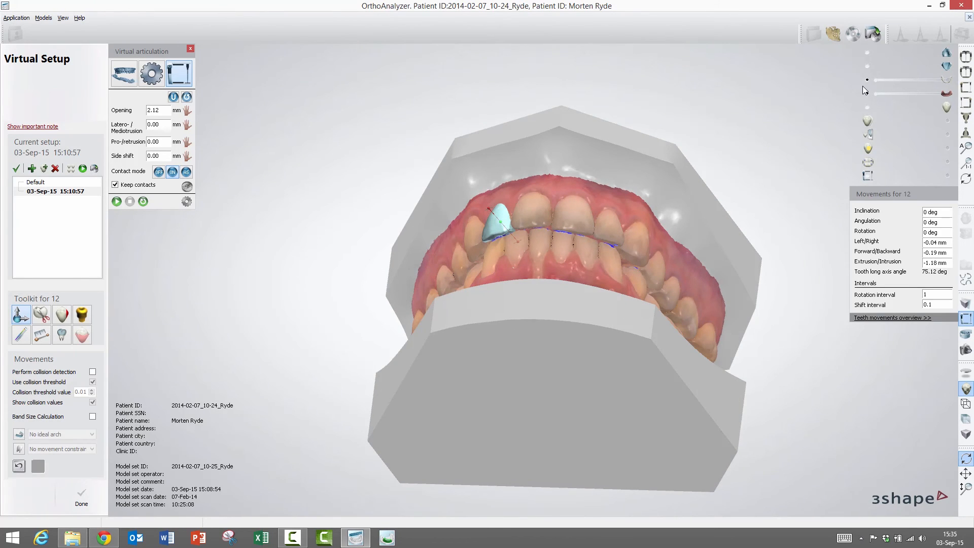
{"action": "left_click", "coordinate": [868, 66]}
{"action": "right_click_drag", "start_coordinate": [646, 207], "coordinate": [645, 132]}
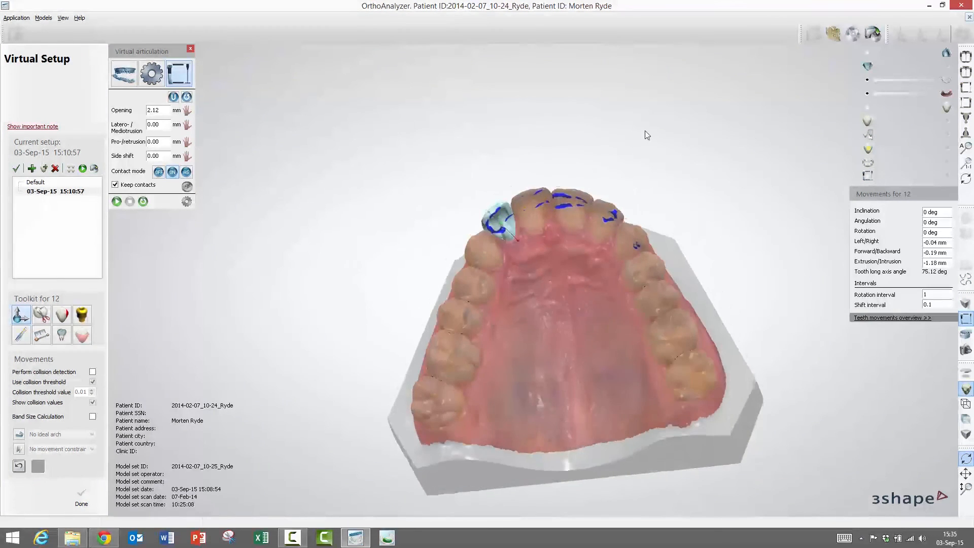
Examine the contact marks on the upper front teeth up close from the occlusal side.
{"action": "scroll", "coordinate": [558, 222], "scroll_direction": "up", "scroll_amount": 2}
{"action": "scroll", "coordinate": [556, 221], "scroll_direction": "up", "scroll_amount": 1}
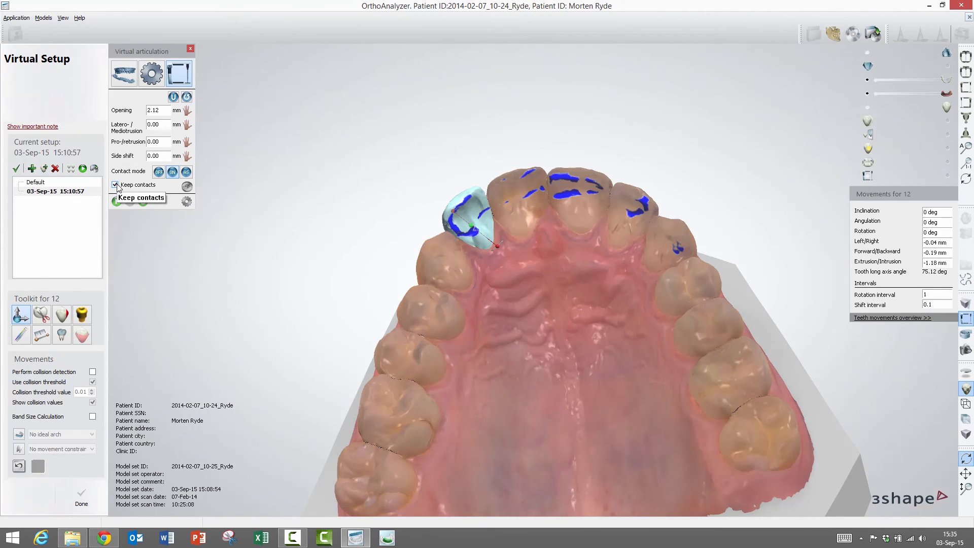
{"action": "right_click_drag", "start_coordinate": [547, 254], "coordinate": [557, 295]}
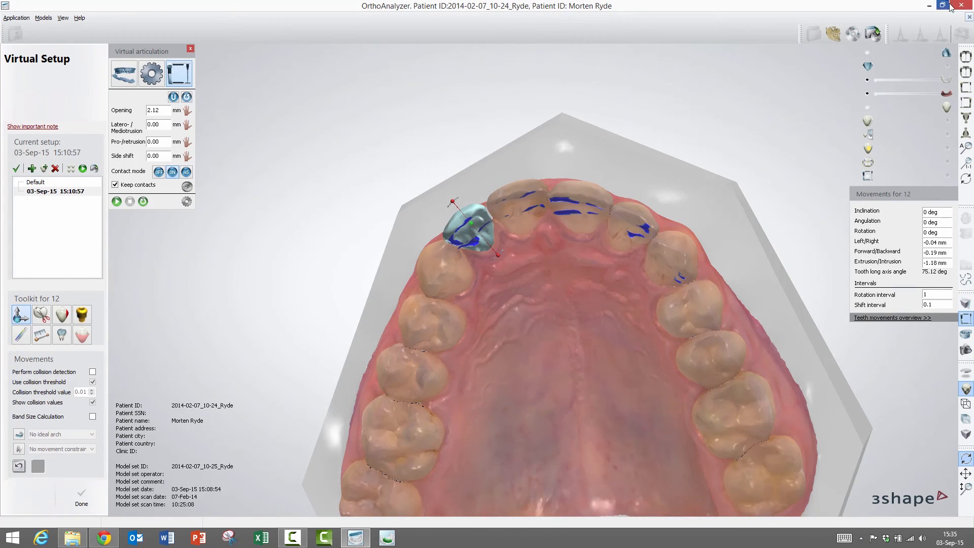
Show the articulator and the lower jaw again in front view, and deselect tooth 12.
{"action": "mouse_move", "coordinate": [972, 2]}
{"action": "left_click", "coordinate": [966, 59]}
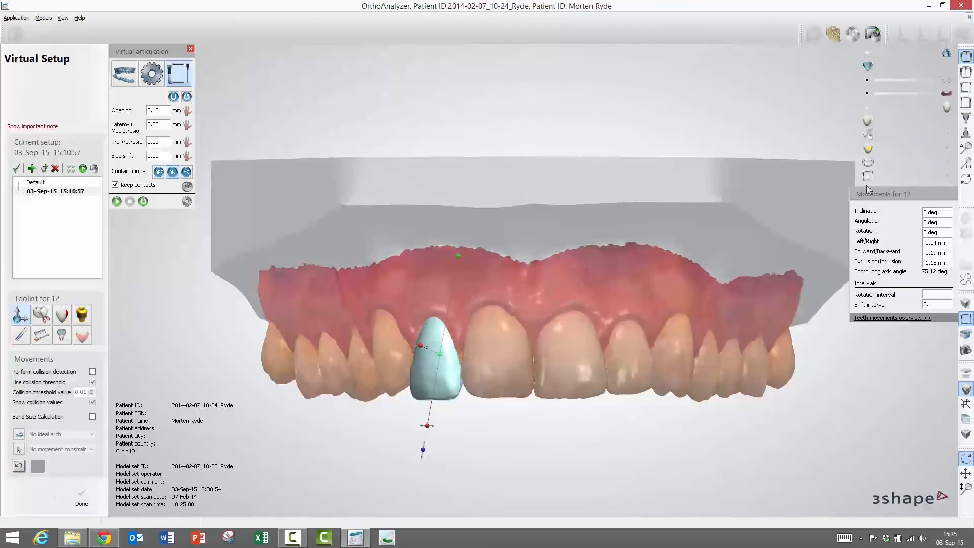
{"action": "left_click", "coordinate": [949, 176]}
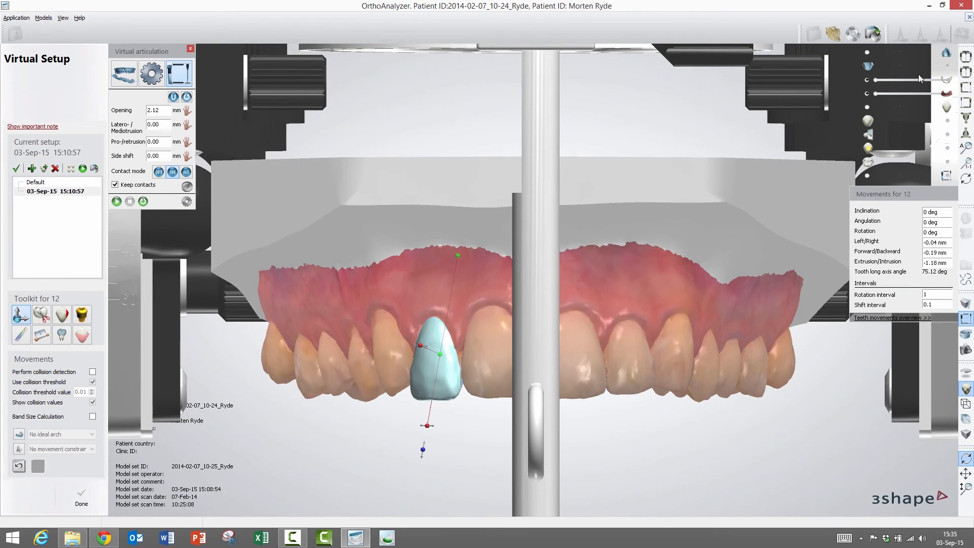
{"action": "left_click", "coordinate": [947, 66]}
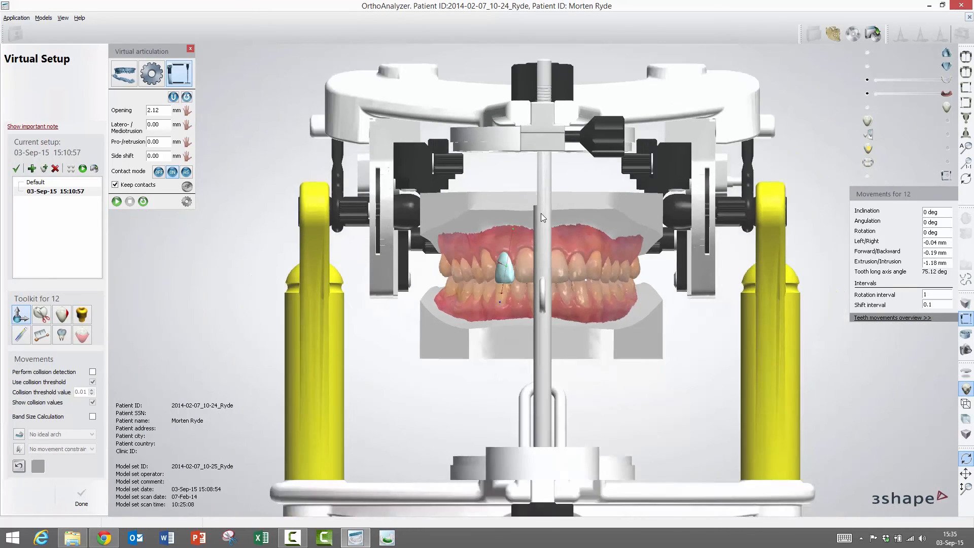
{"action": "scroll", "coordinate": [546, 227], "scroll_direction": "up", "scroll_amount": 1}
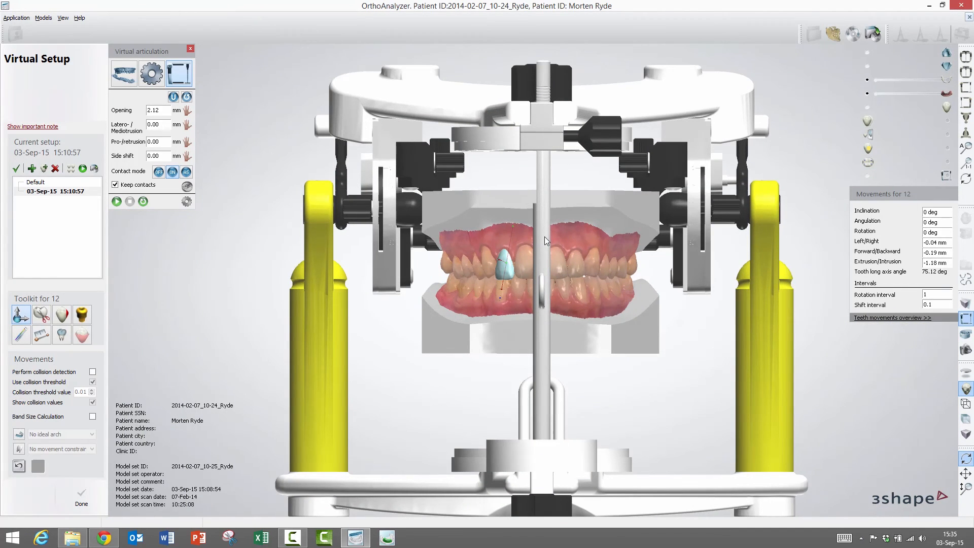
{"action": "left_click", "coordinate": [544, 237]}
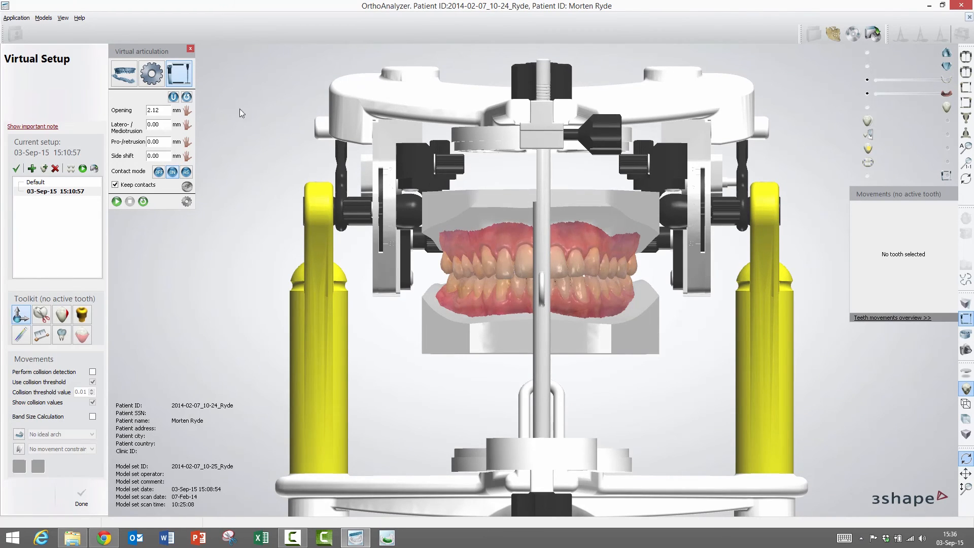
Hide the articulator's incisal pin and show it again.
{"action": "left_click", "coordinate": [156, 52]}
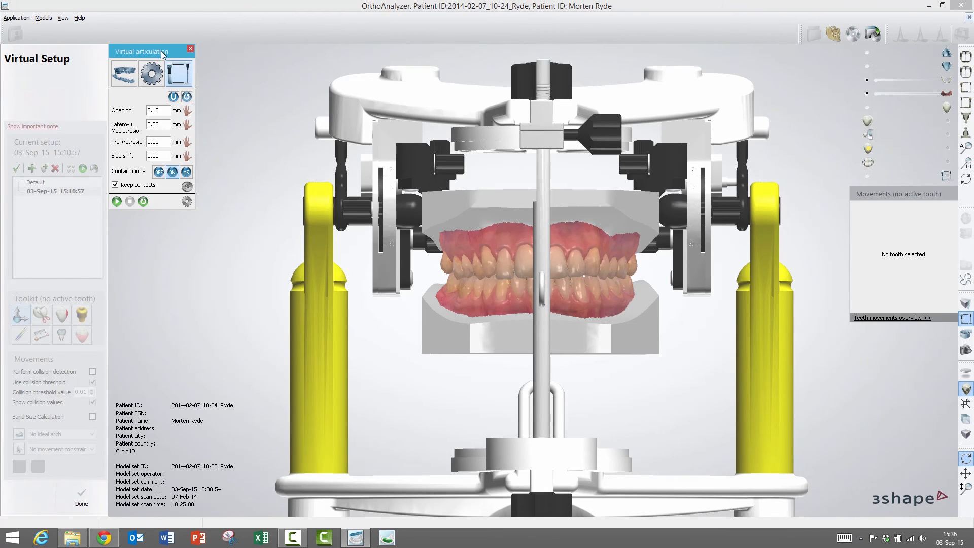
{"action": "right_click", "coordinate": [542, 223]}
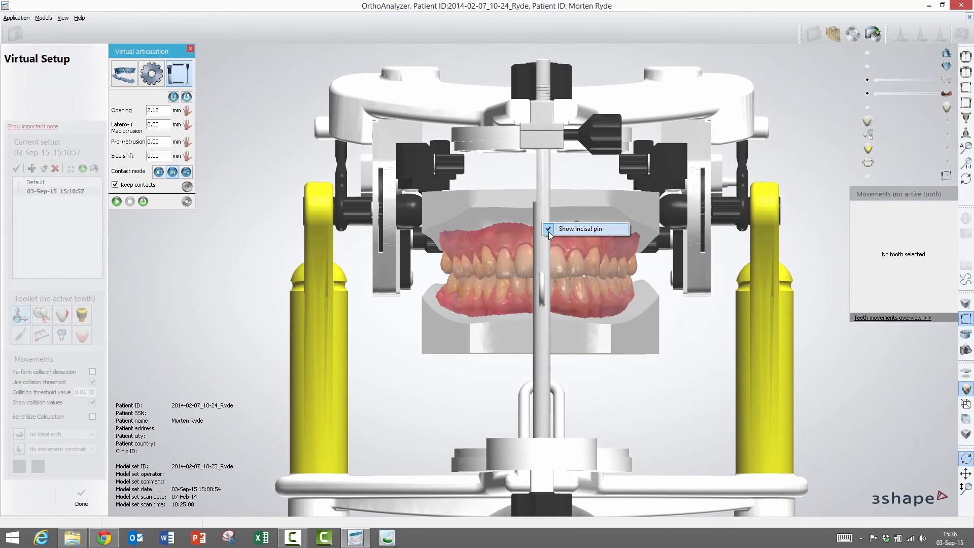
{"action": "left_click", "coordinate": [549, 229]}
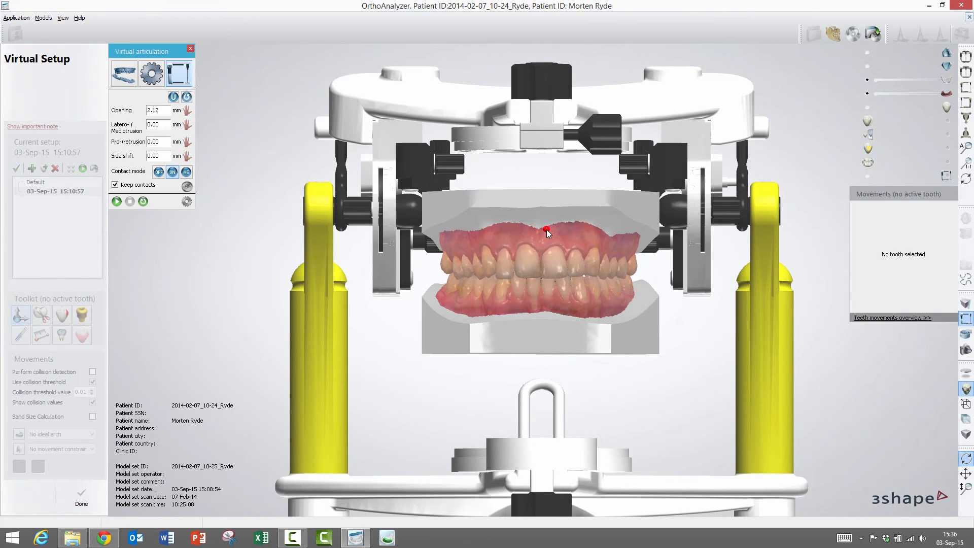
{"action": "right_click", "coordinate": [539, 136]}
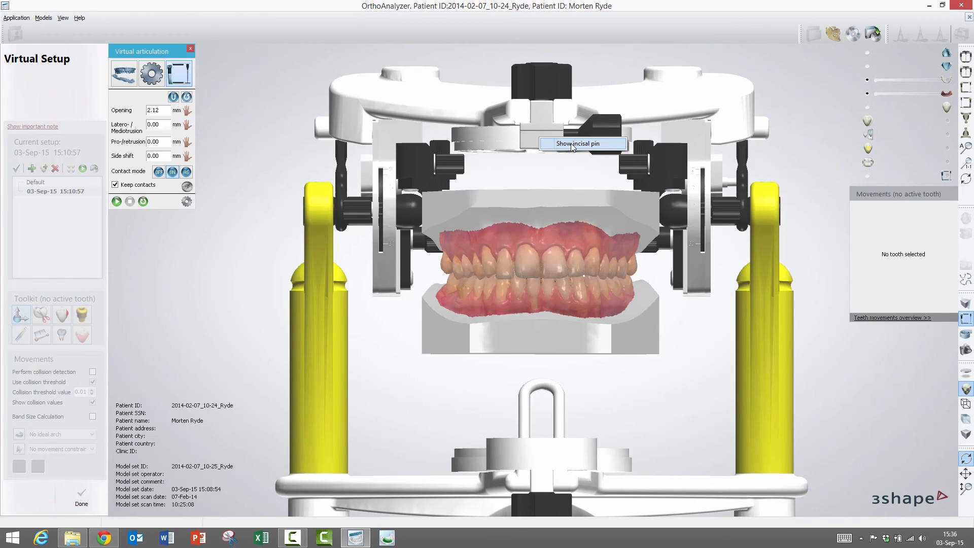
{"action": "left_click", "coordinate": [546, 145]}
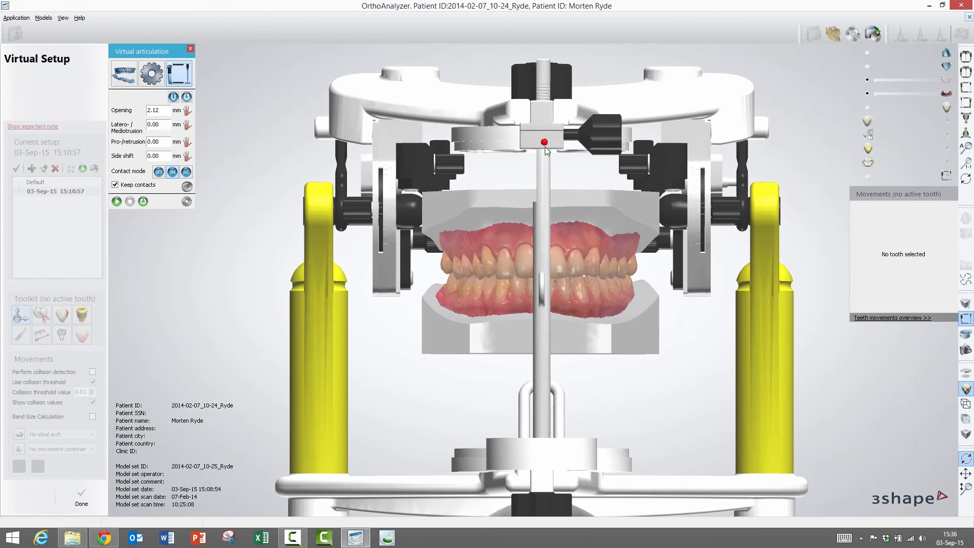
Examine the latero-/mediotrusion and minimum and maximum pro-/retrusion settings of the Pro-/retrusion round-trip in the motion sequence.
{"action": "left_click", "coordinate": [590, 260]}
{"action": "left_click", "coordinate": [187, 188]}
{"action": "left_click", "coordinate": [187, 188]}
{"action": "left_click", "coordinate": [186, 203]}
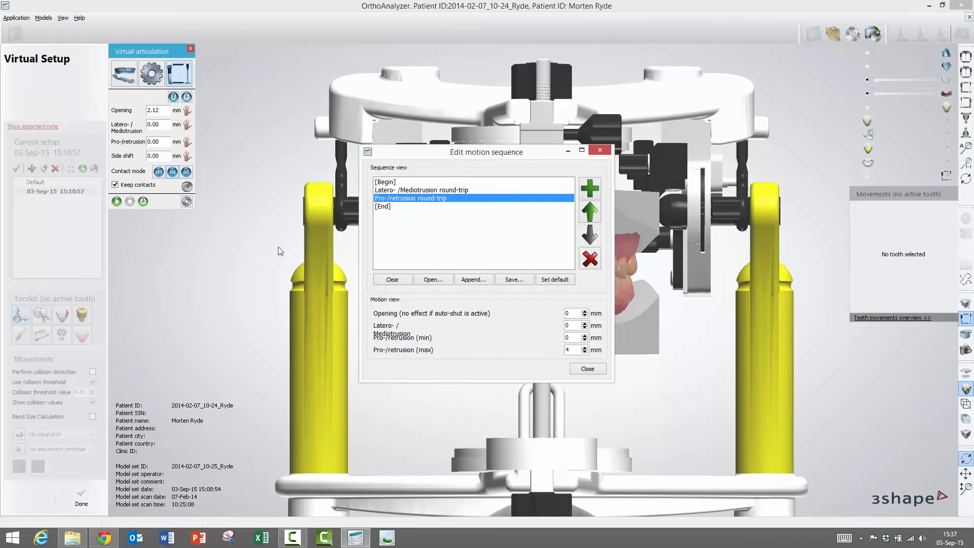
{"action": "left_click_drag", "start_coordinate": [521, 159], "coordinate": [500, 192]}
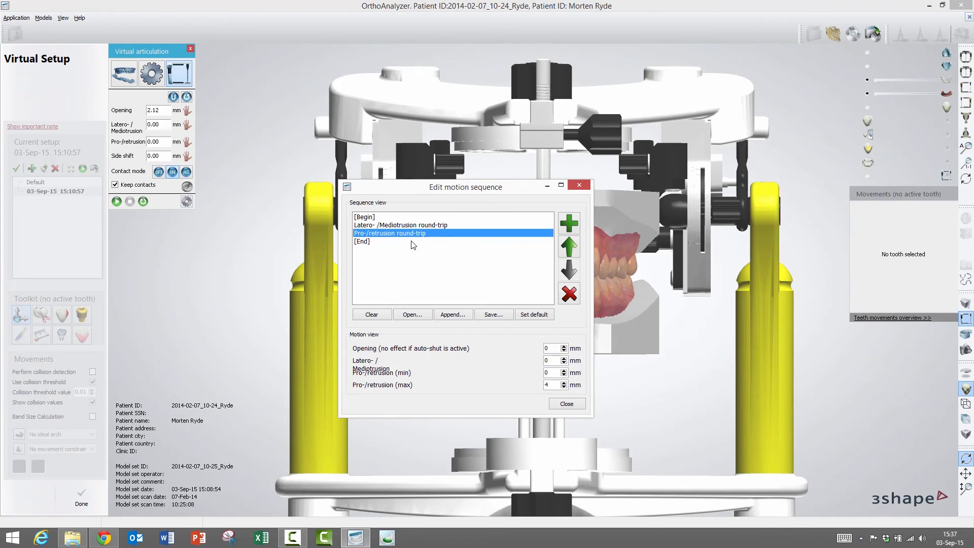
{"action": "left_click", "coordinate": [552, 361]}
{"action": "left_click", "coordinate": [551, 372]}
{"action": "left_click", "coordinate": [550, 386]}
{"action": "left_click", "coordinate": [581, 187]}
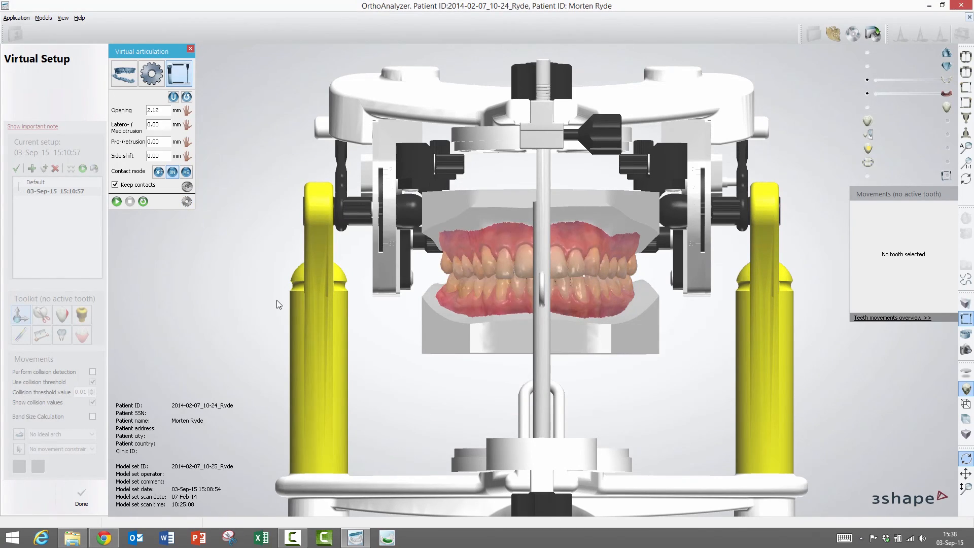